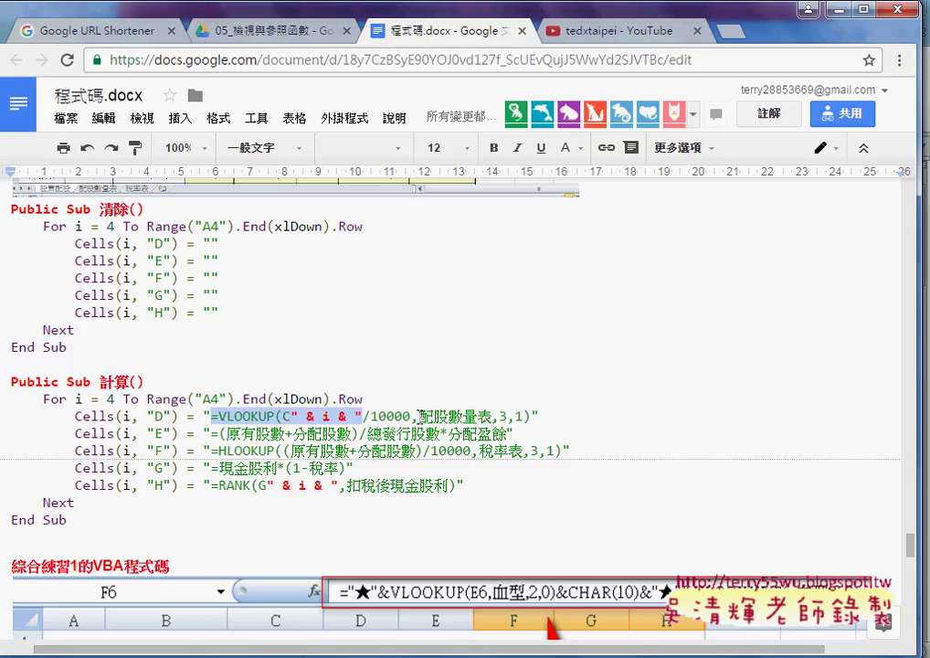
# Highlight the VLOOKUP line and its " & i & " row-number part in the macro code
pyautogui.moveTo(213, 416); pyautogui.dragTo(530, 415)
pyautogui.click(327, 416)
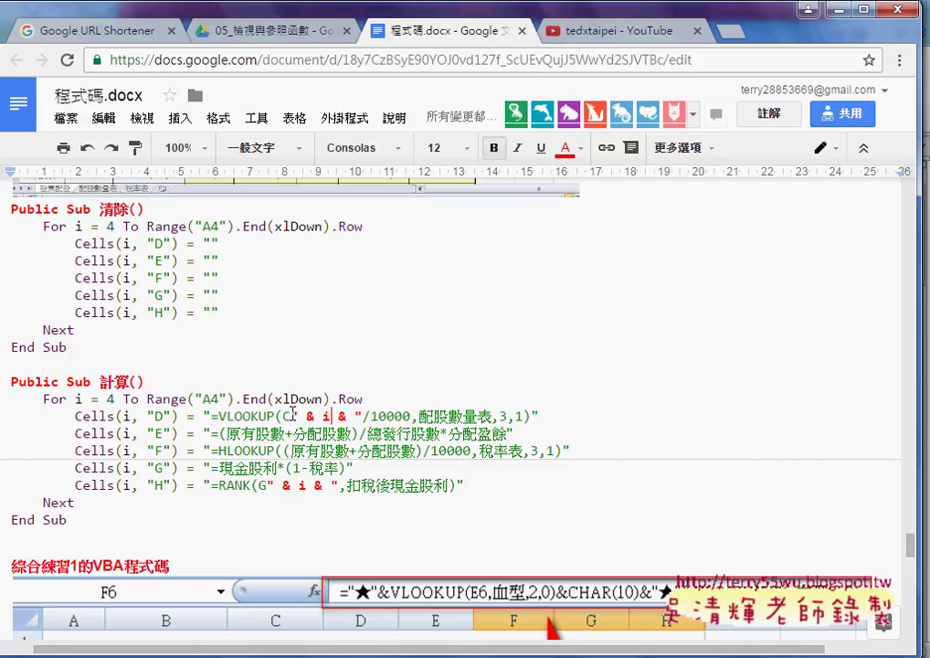
pyautogui.moveTo(291, 417); pyautogui.dragTo(363, 416)
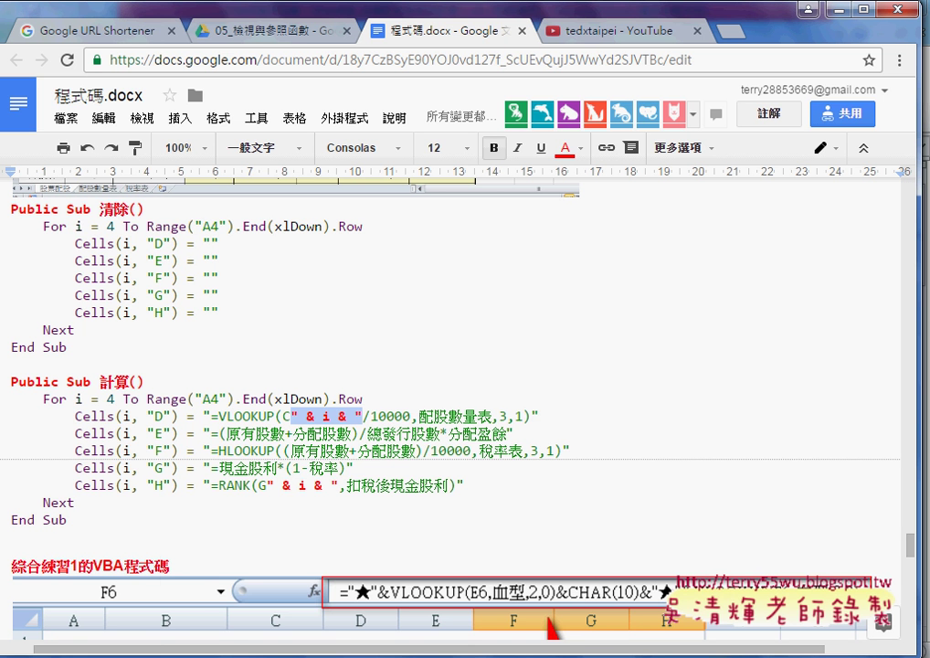
# In the dividend workbook, clear columns D–H with 清除 and refill them with 計算
pyautogui.click(276, 562)
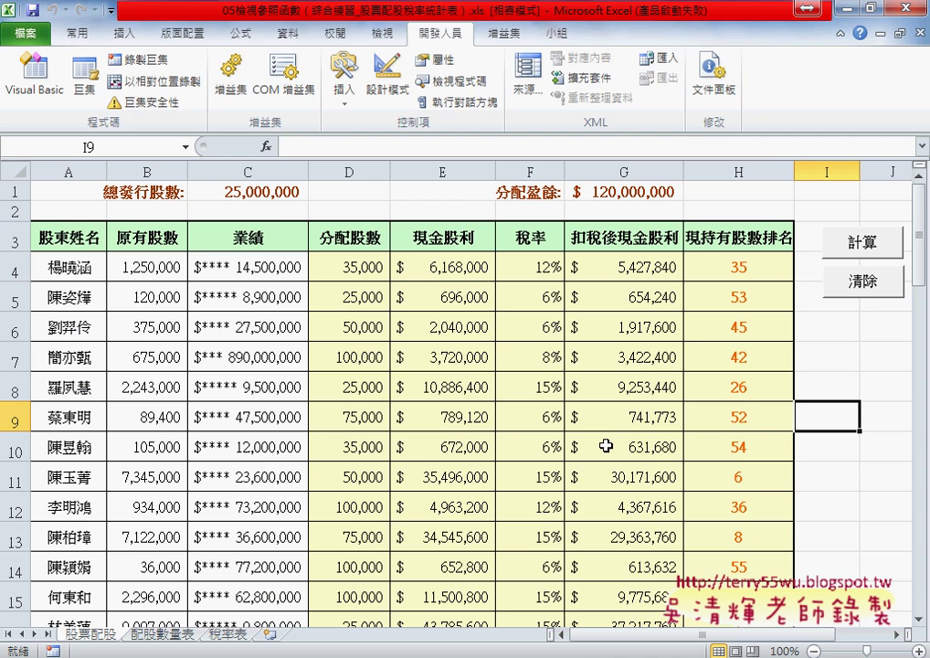
pyautogui.click(864, 287)
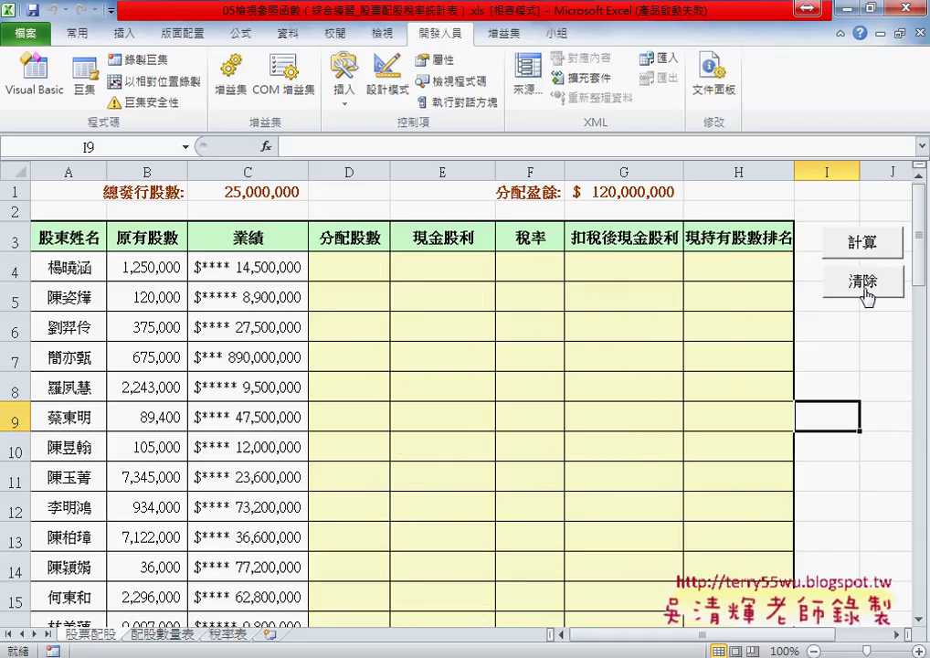
pyautogui.click(867, 247)
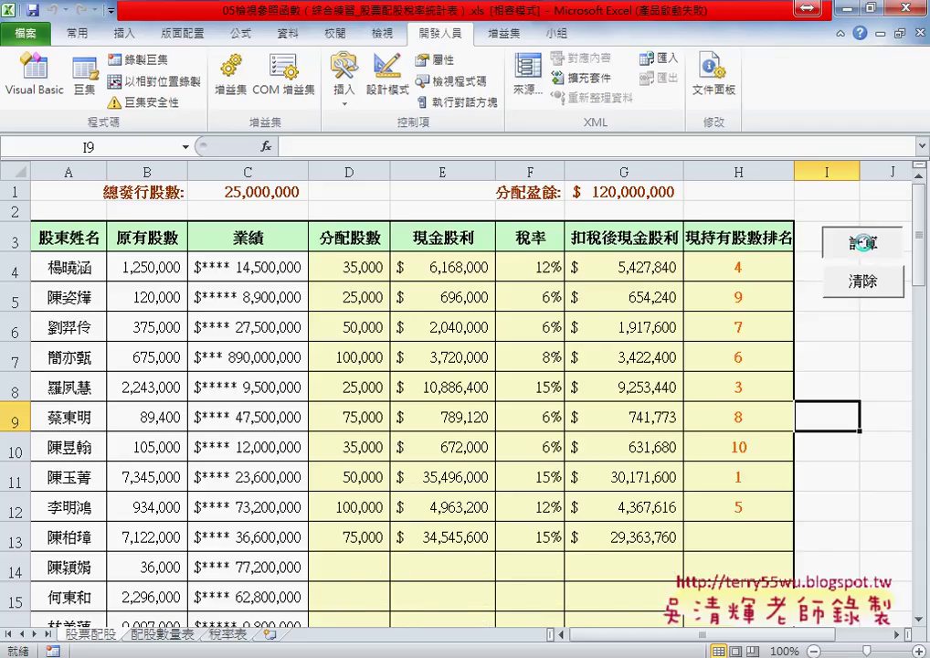
# Compare the VLOOKUP formulas in D4, D5 and D6, checking D4's C4 reference without editing it
pyautogui.click(357, 265)
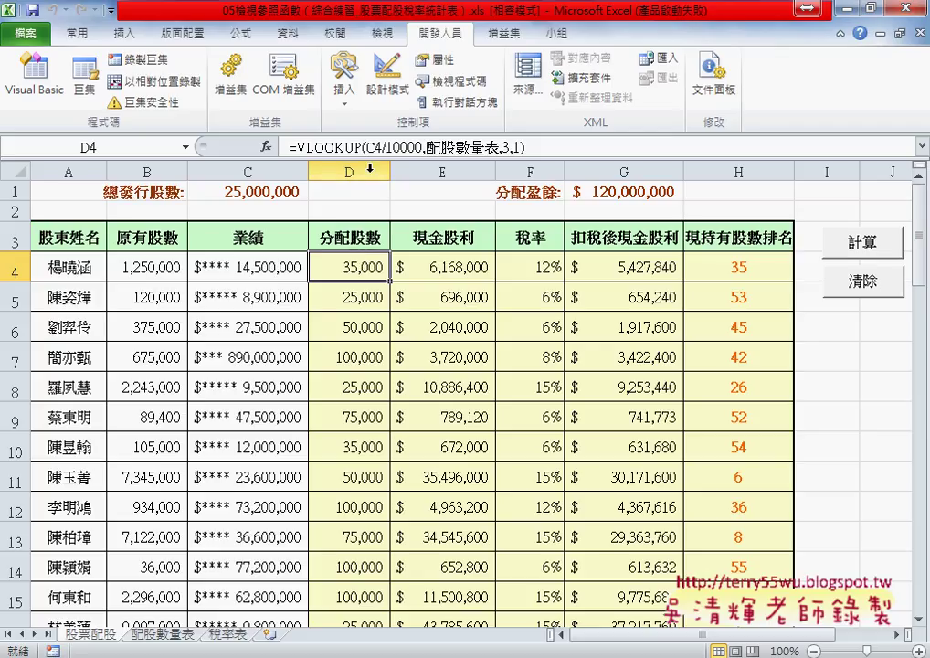
pyautogui.click(365, 298)
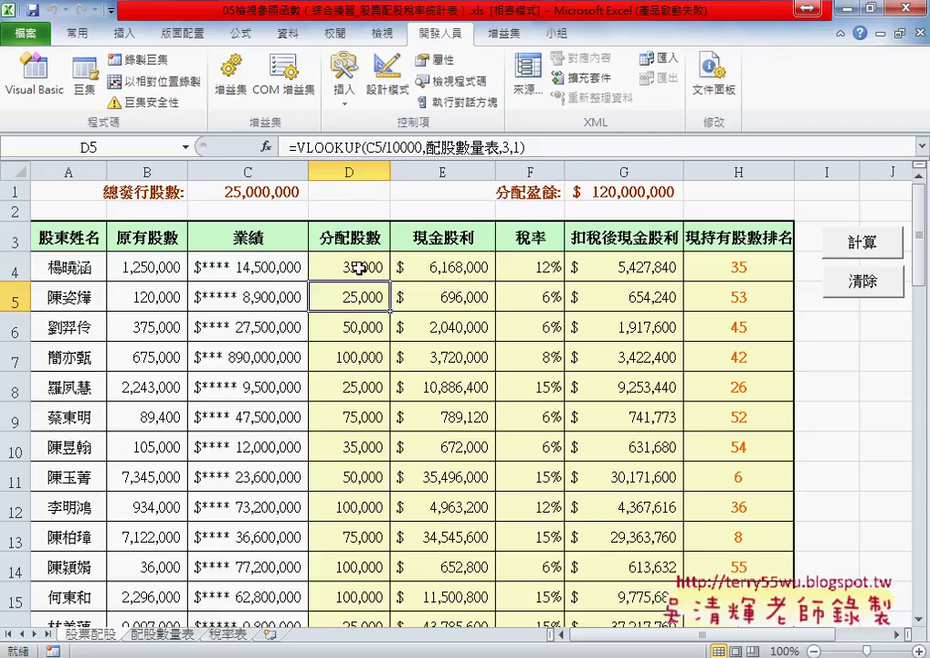
pyautogui.click(364, 266)
pyautogui.click(368, 298)
pyautogui.click(361, 334)
pyautogui.click(364, 266)
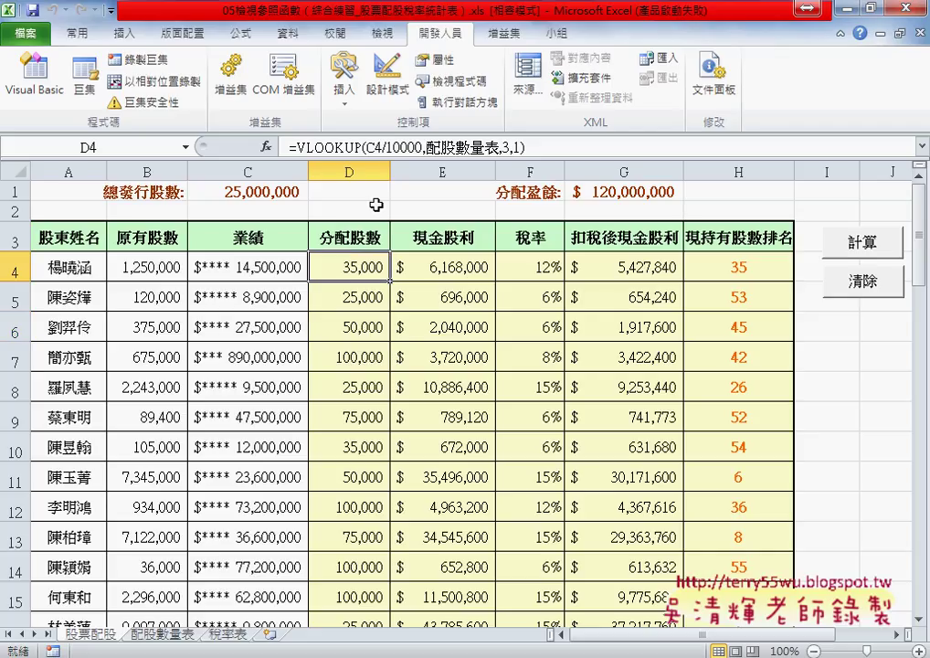
pyautogui.click(380, 146)
pyautogui.moveTo(381, 147); pyautogui.dragTo(386, 146)
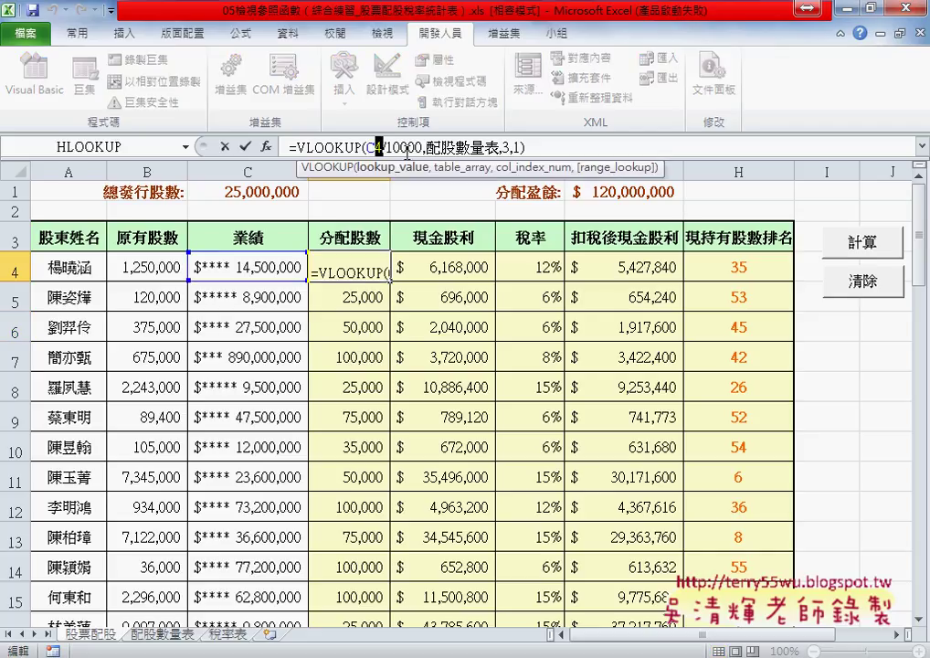
pyautogui.press('Escape')
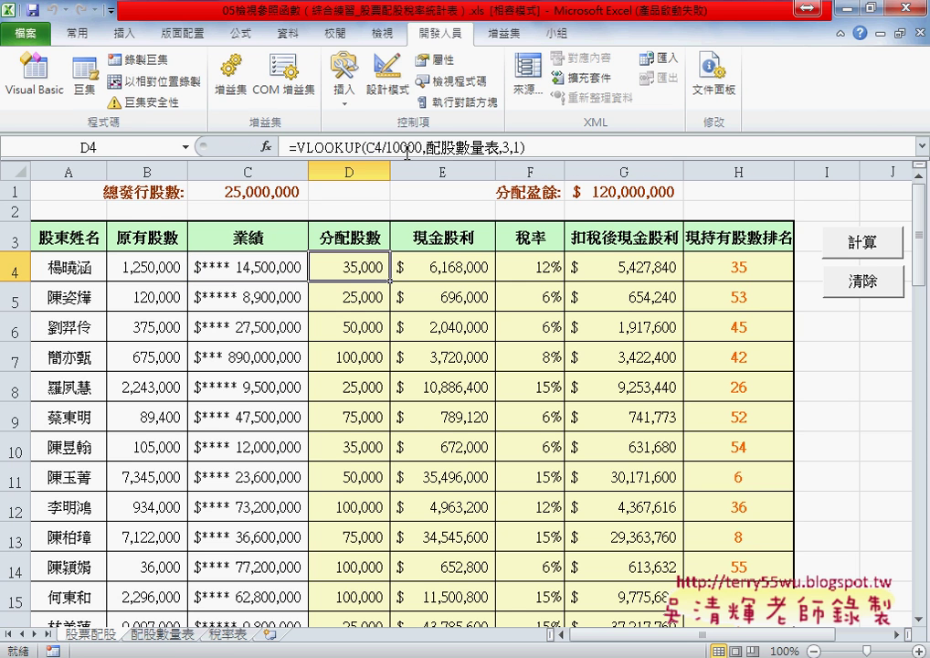
# Return to the Google Docs code and select the whole Public Sub 計算() block
pyautogui.hotkey('alt', 'Tab')
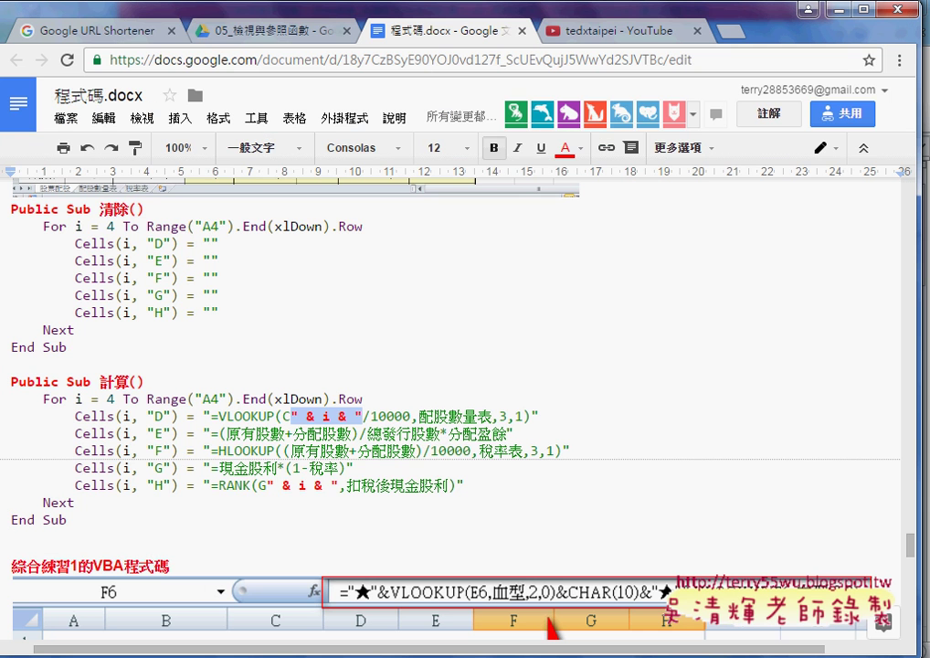
pyautogui.moveTo(83, 519); pyautogui.dragTo(8, 376)
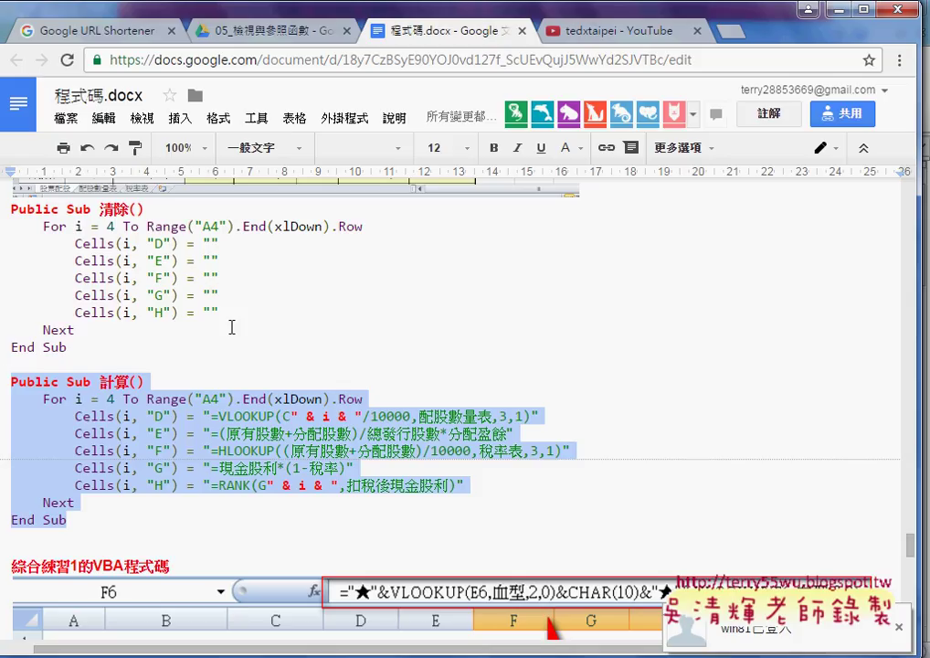
pyautogui.moveTo(217, 653)
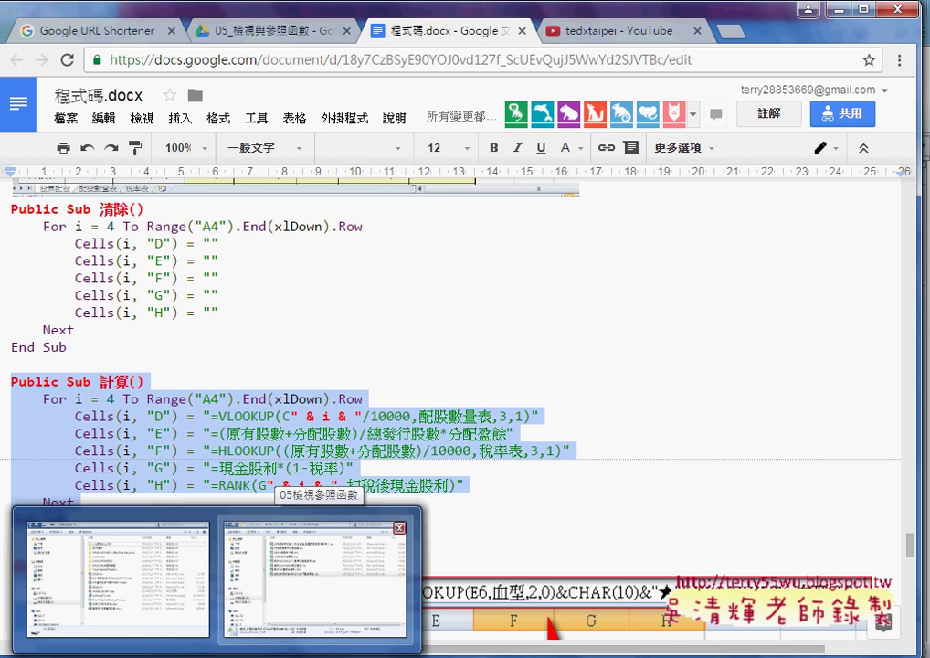
# Bring the 05檢視參照函數 folder forward and open 範例_計算年齡與VLOOKUP查詢時數.xlsx
pyautogui.click(303, 604)
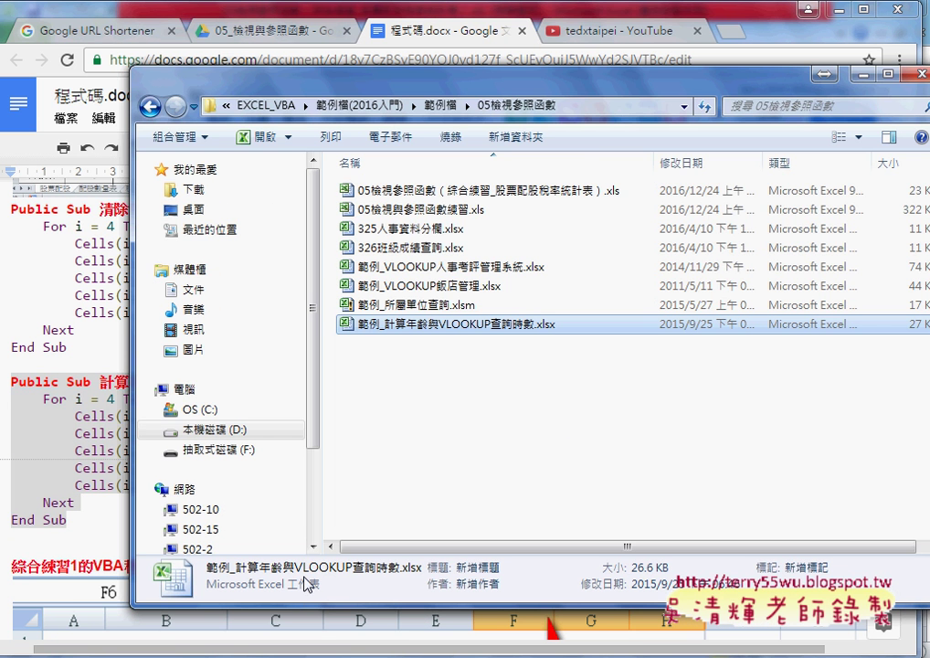
pyautogui.moveTo(402, 71); pyautogui.dragTo(399, 103)
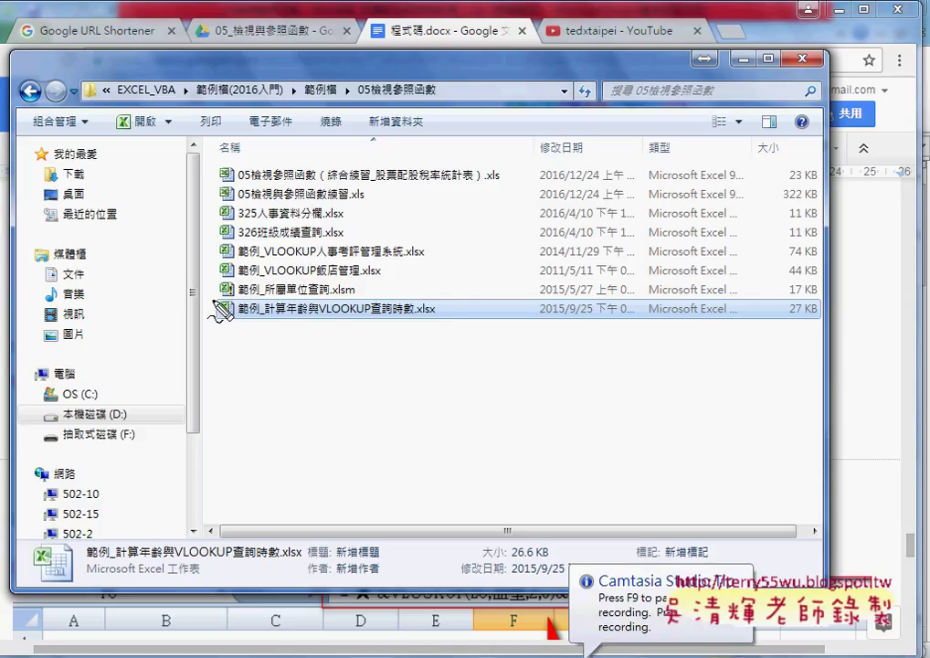
pyautogui.moveTo(217, 300)
pyautogui.mouseDown()
pyautogui.moveTo(226, 322)
pyautogui.moveTo(444, 302)
pyautogui.mouseUp()
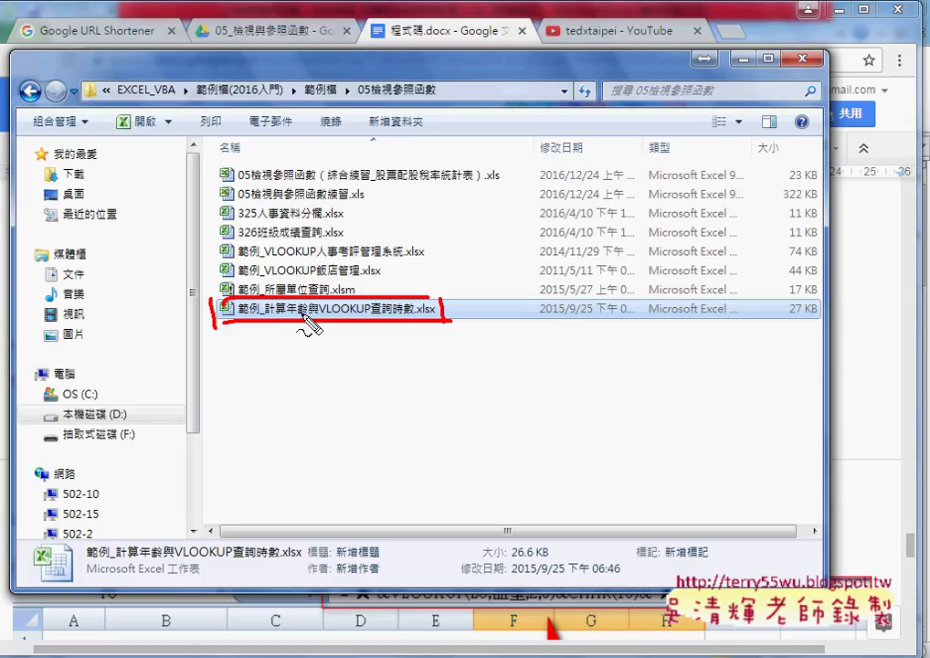
pyautogui.moveTo(289, 320); pyautogui.dragTo(414, 318)
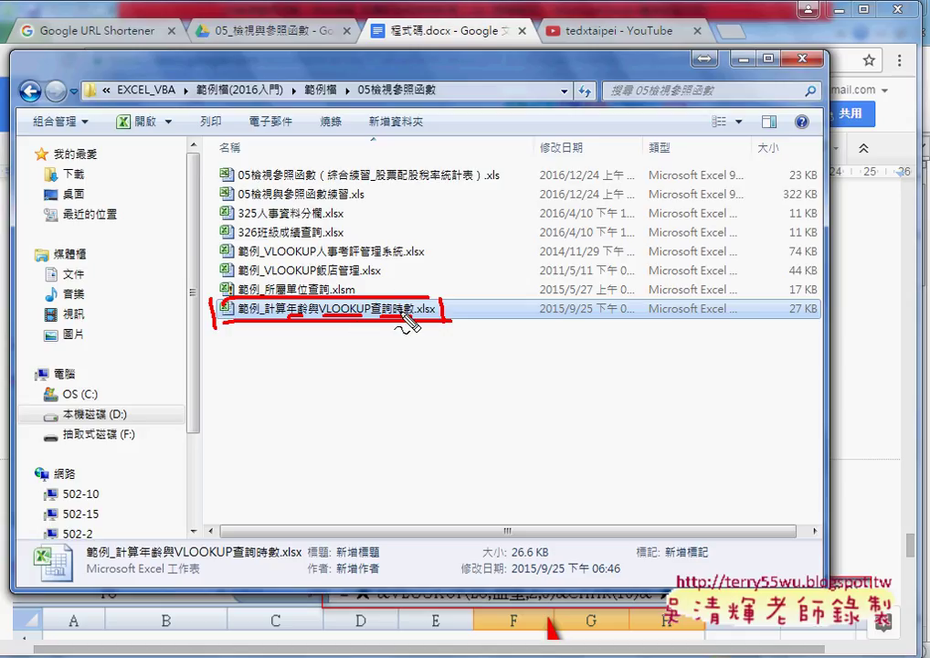
pyautogui.press('Escape')
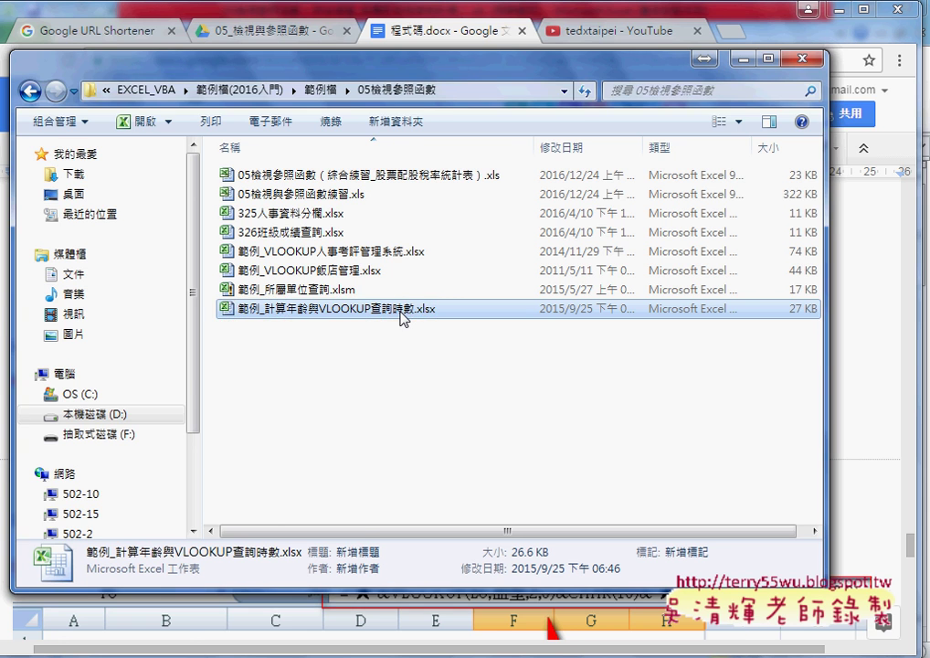
pyautogui.doubleClick(402, 311)
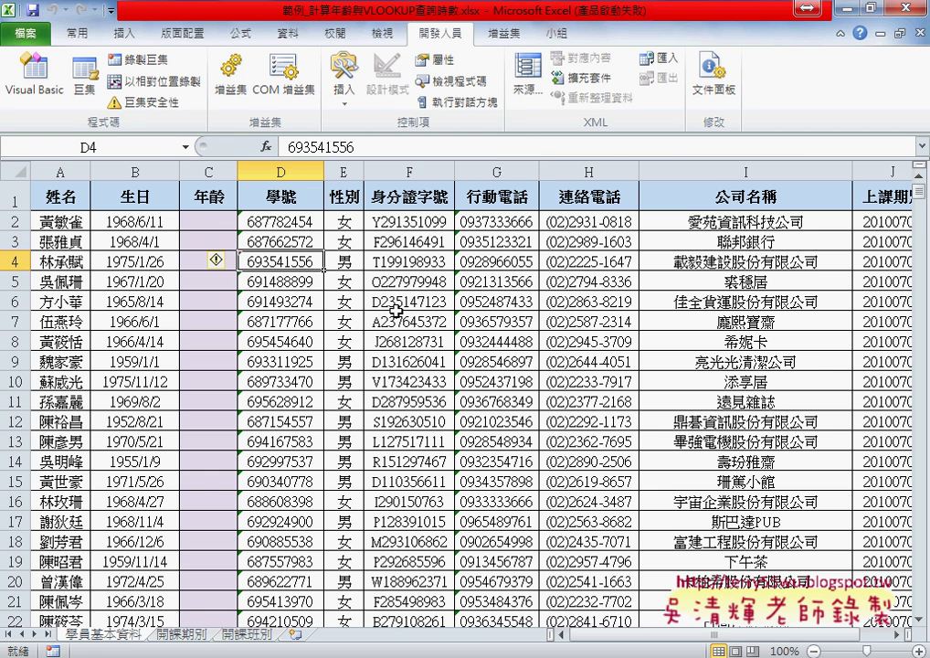
pyautogui.click(212, 221)
pyautogui.click(137, 222)
pyautogui.click(212, 224)
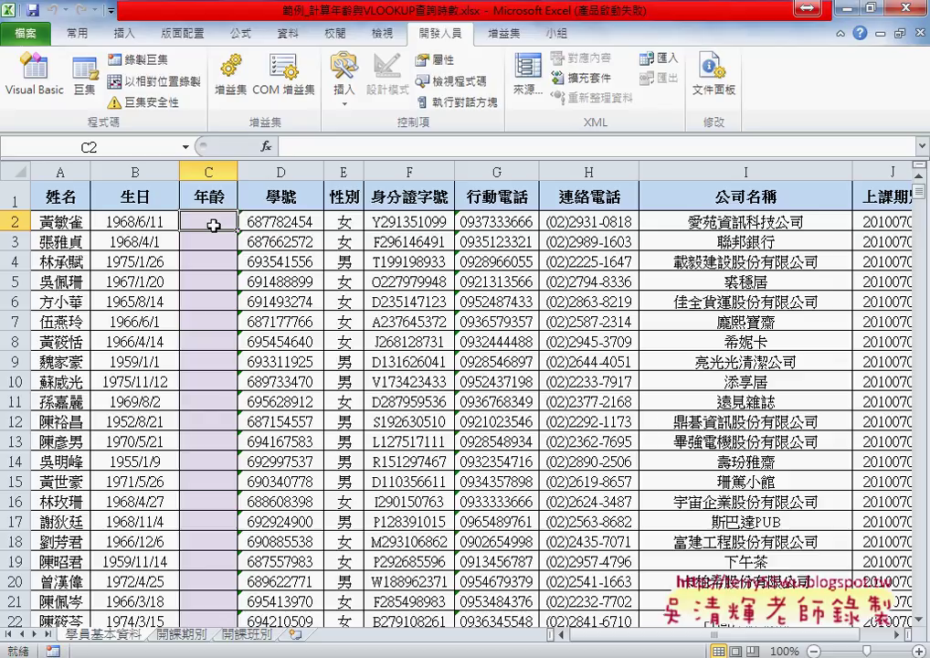
pyautogui.click(129, 220)
pyautogui.click(205, 220)
pyautogui.click(186, 633)
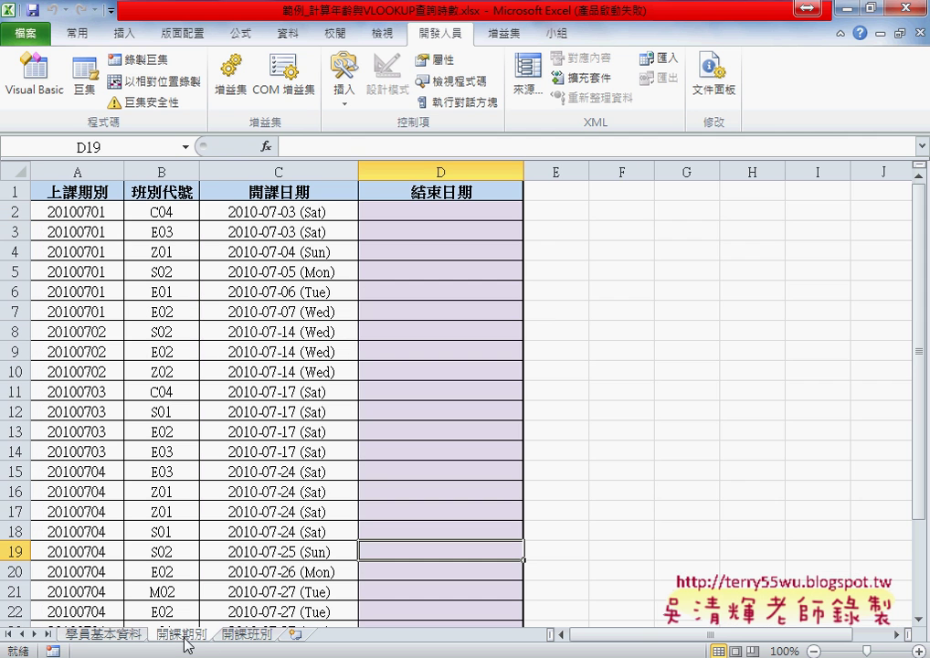
pyautogui.click(72, 212)
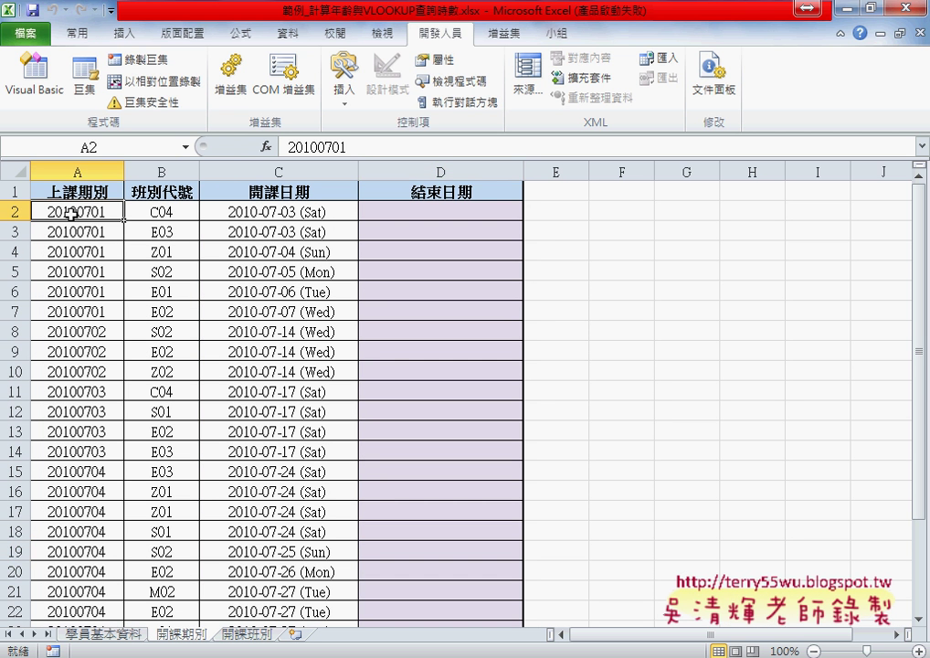
pyautogui.click(181, 212)
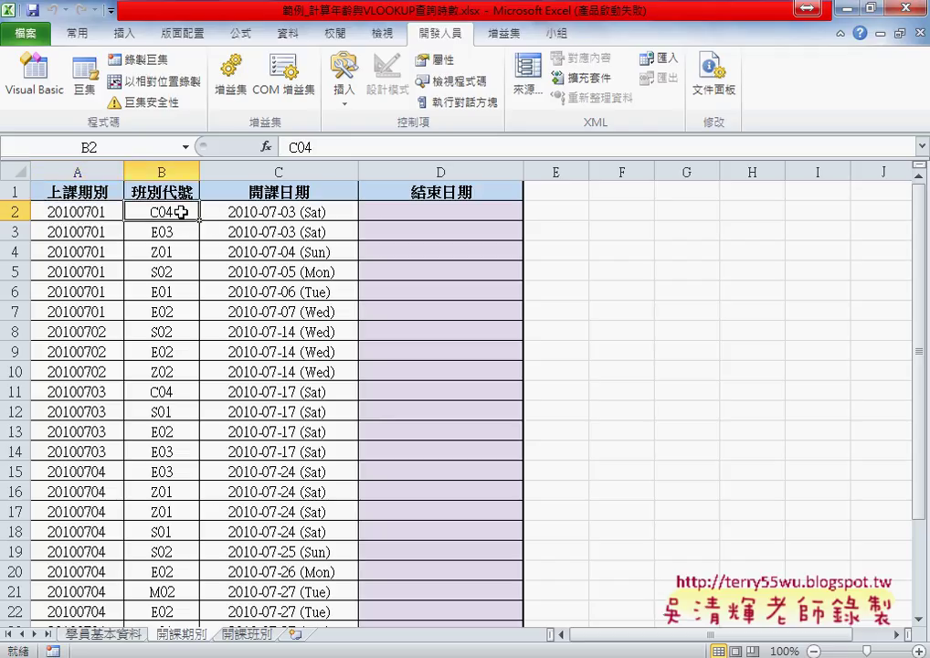
pyautogui.click(326, 212)
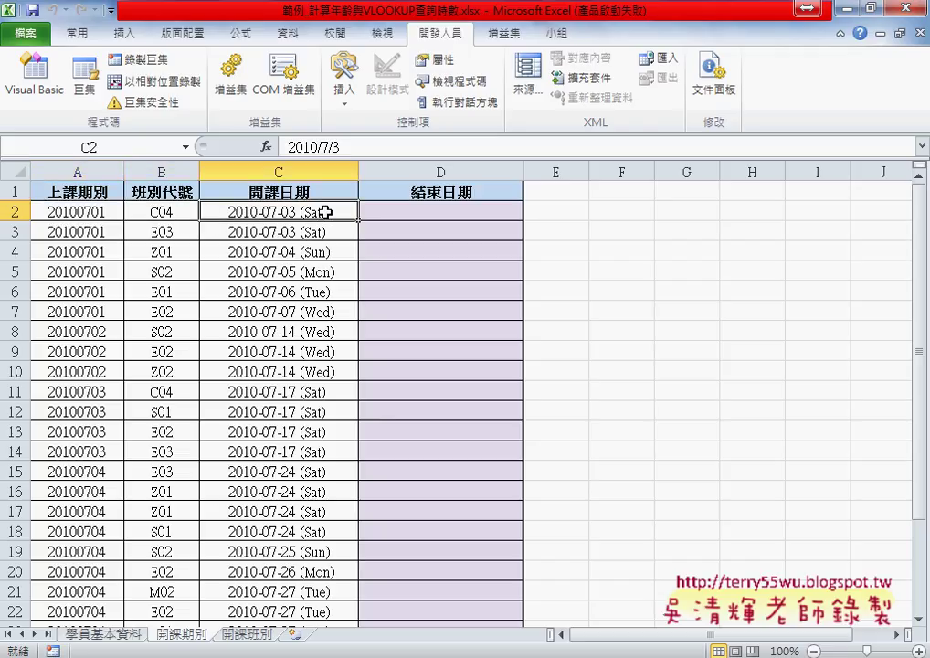
pyautogui.moveTo(329, 221)
pyautogui.mouseDown()
pyautogui.moveTo(209, 223)
pyautogui.moveTo(335, 218)
pyautogui.mouseUp()
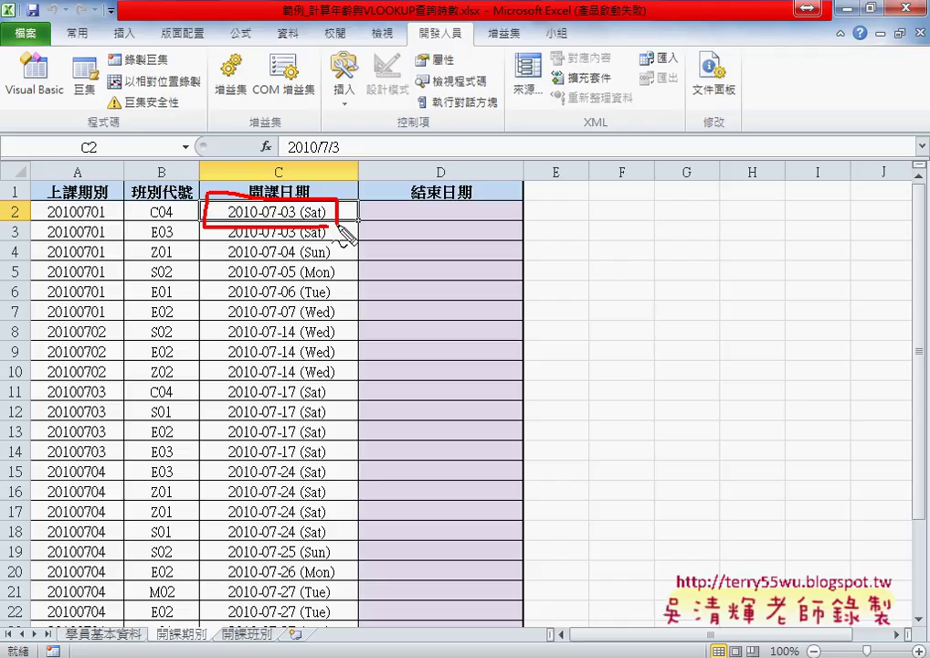
pyautogui.moveTo(508, 195); pyautogui.dragTo(513, 204)
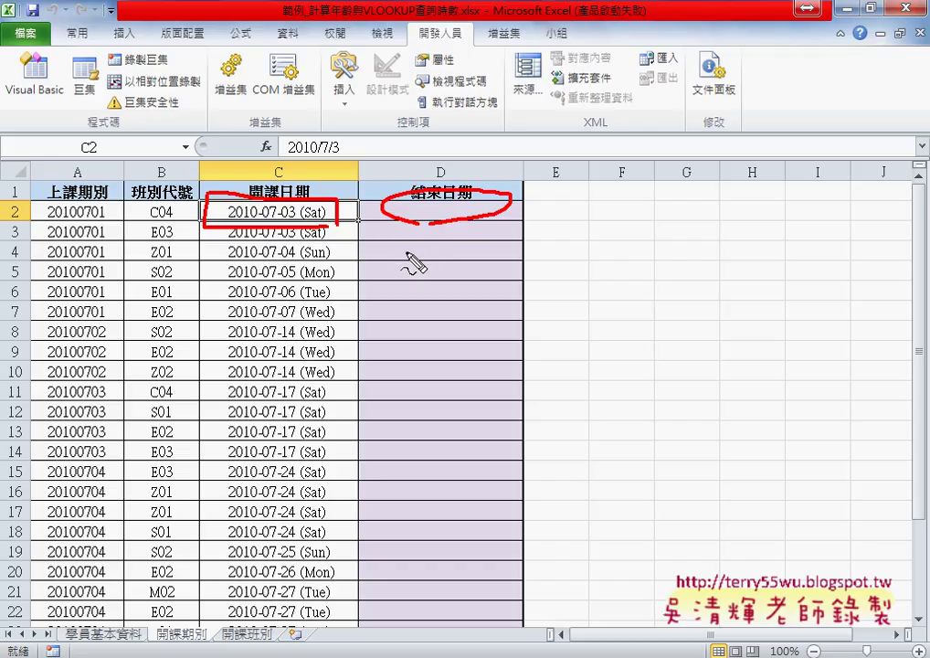
pyautogui.moveTo(171, 201); pyautogui.dragTo(174, 228)
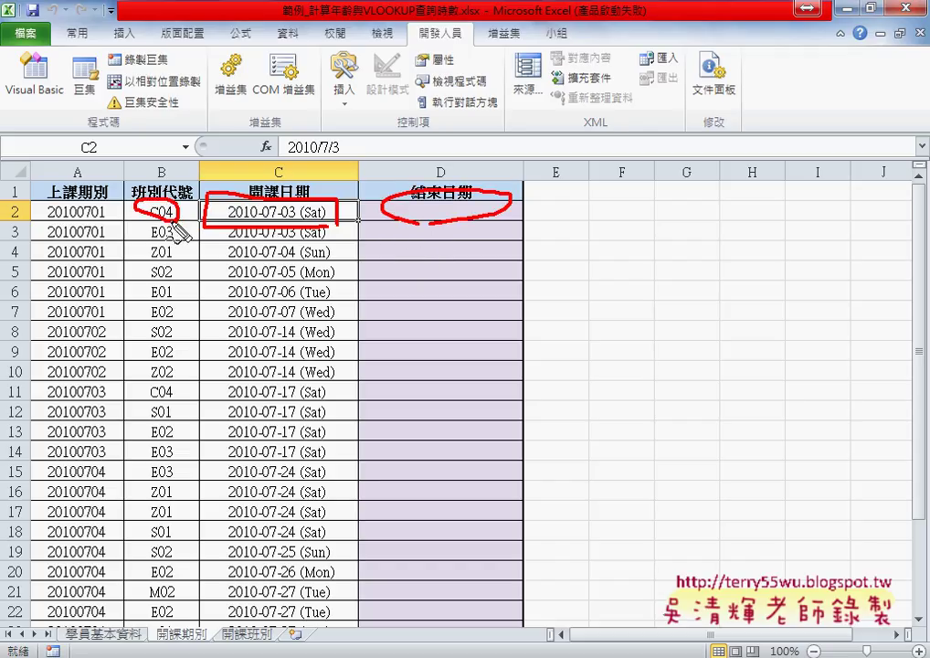
pyautogui.press('Escape')
pyautogui.click(185, 217)
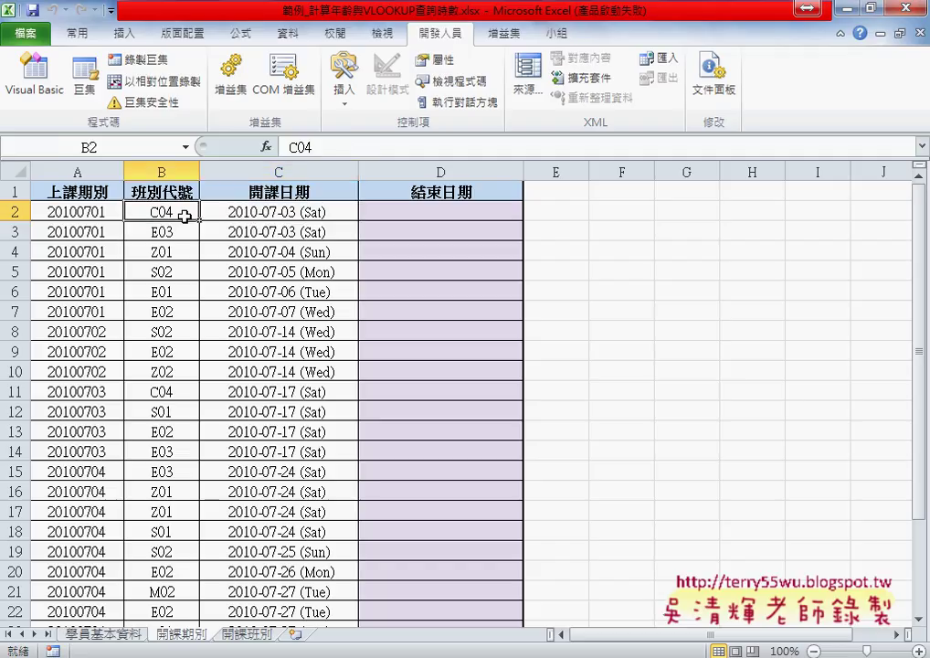
# On the 開課班別 sheet, select row C04 and annotate its 30 hours ÷ 3 = 10
pyautogui.click(247, 634)
pyautogui.click(56, 272)
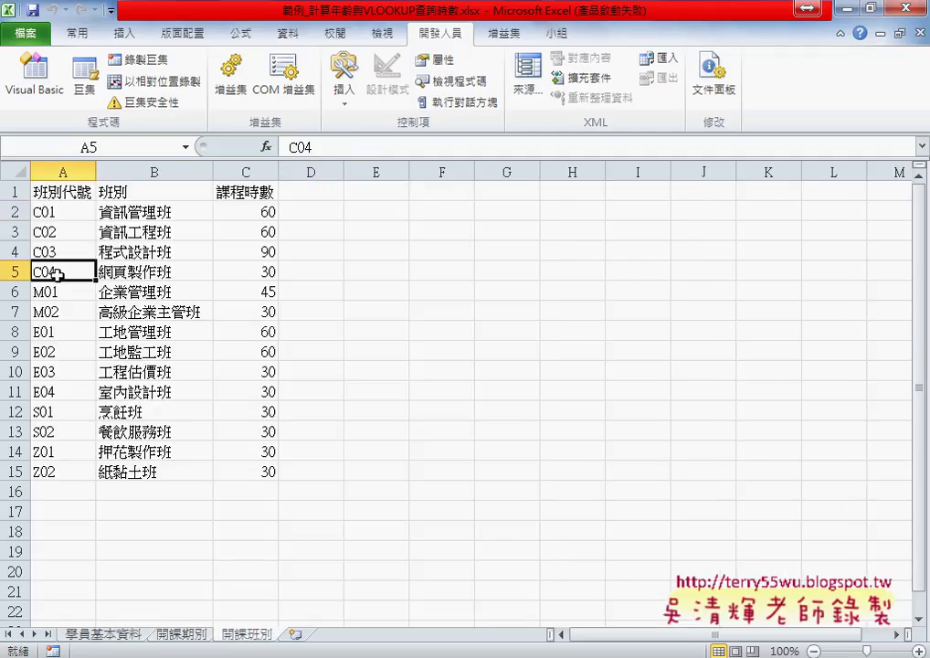
pyautogui.moveTo(57, 272); pyautogui.dragTo(256, 273)
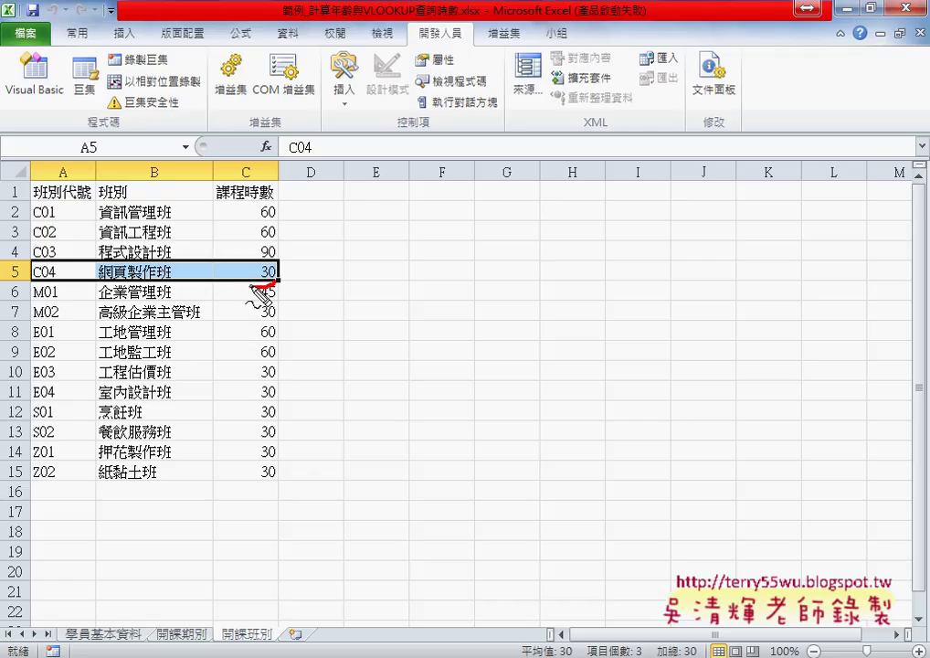
pyautogui.moveTo(258, 289)
pyautogui.mouseDown()
pyautogui.moveTo(273, 292)
pyautogui.moveTo(286, 239)
pyautogui.mouseUp()
pyautogui.moveTo(274, 311)
pyautogui.mouseDown()
pyautogui.moveTo(318, 245)
pyautogui.moveTo(321, 279)
pyautogui.moveTo(309, 289)
pyautogui.moveTo(359, 272)
pyautogui.moveTo(375, 298)
pyautogui.moveTo(405, 295)
pyautogui.moveTo(398, 270)
pyautogui.mouseUp()
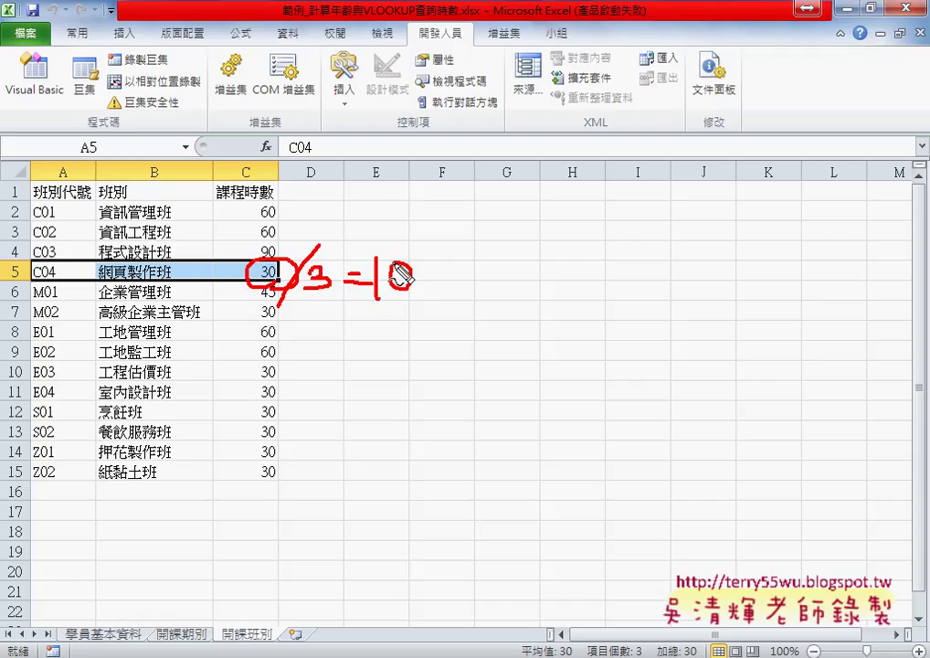
pyautogui.press('Escape')
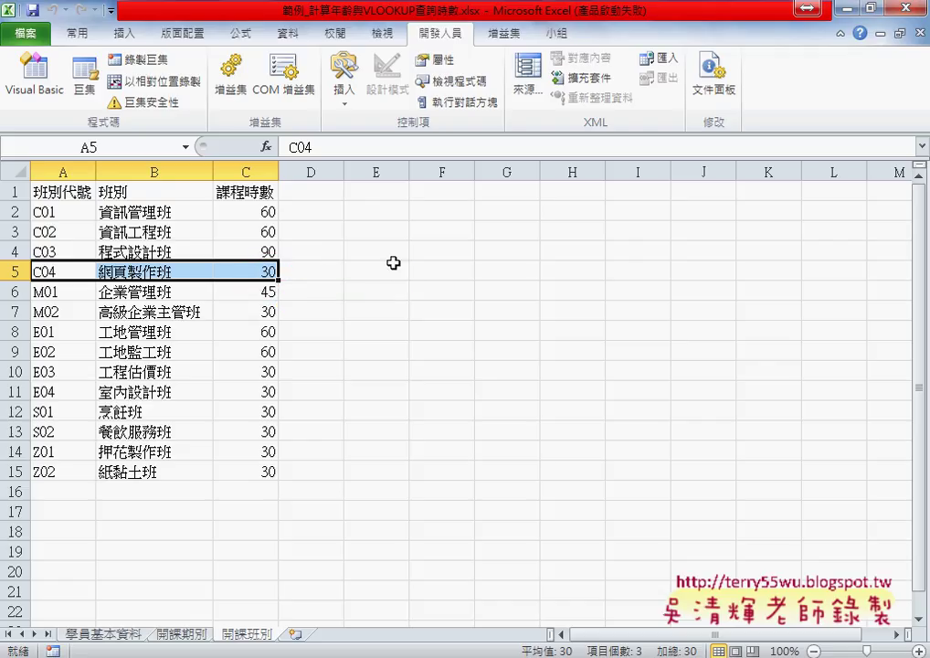
pyautogui.click(195, 634)
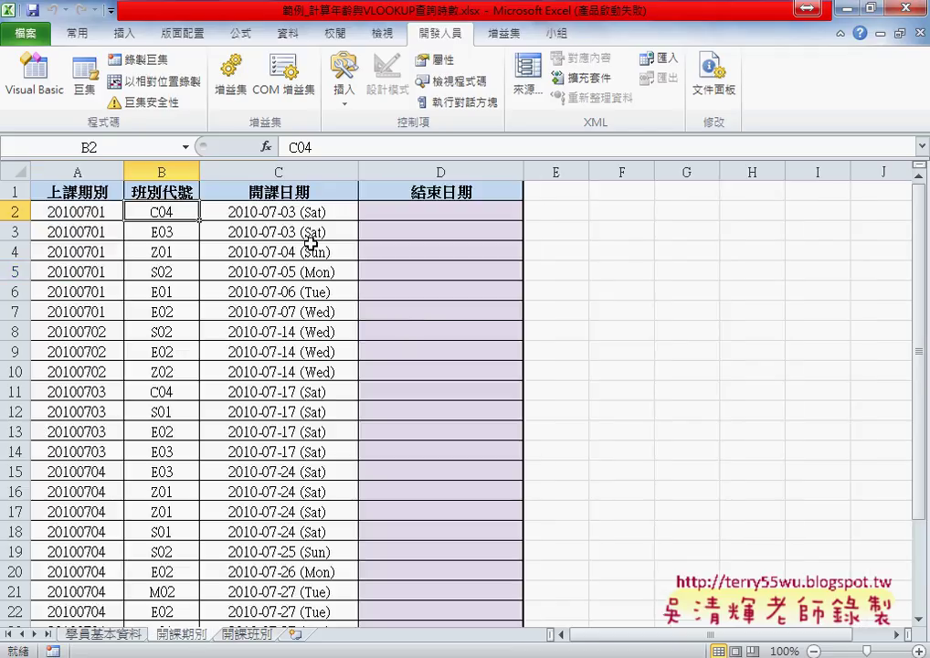
pyautogui.click(289, 214)
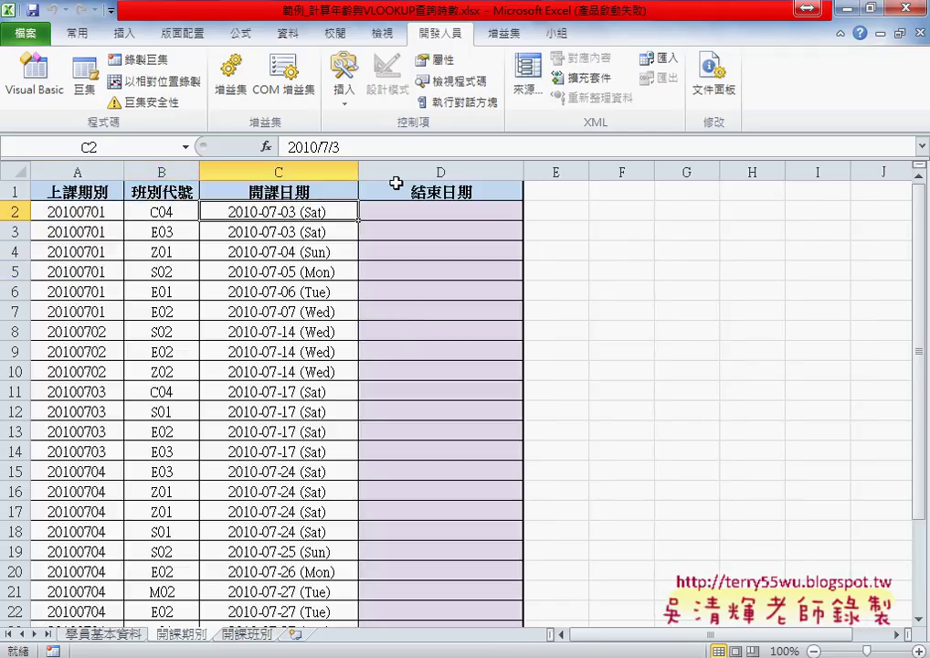
pyautogui.click(465, 213)
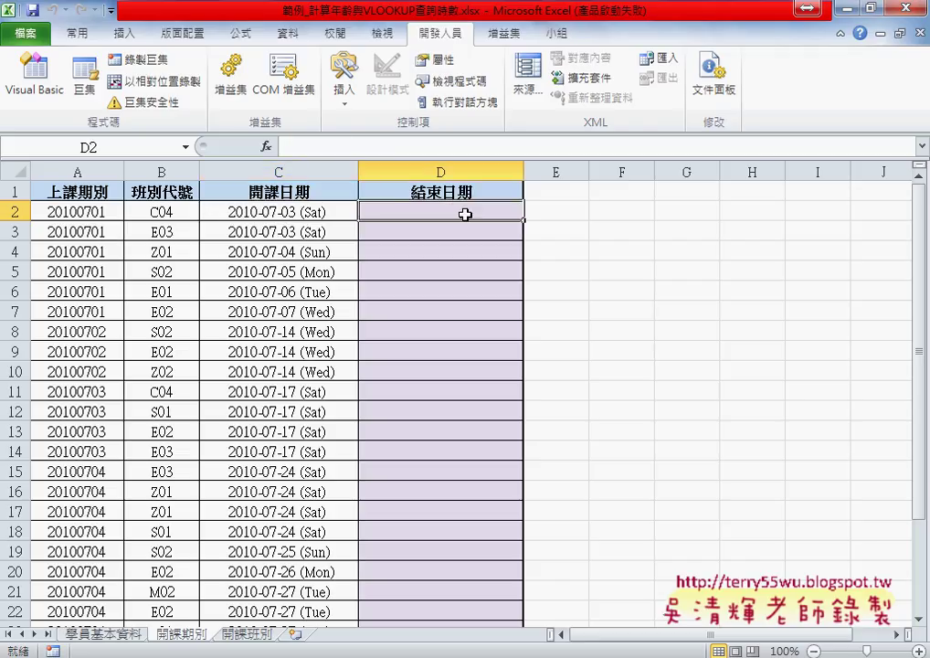
pyautogui.click(286, 211)
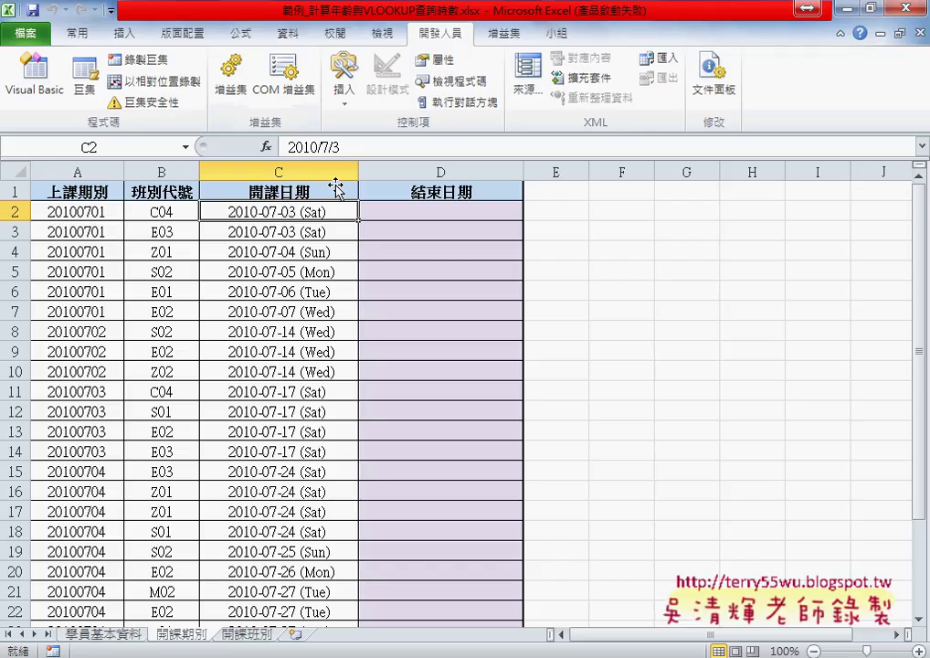
pyautogui.click(430, 207)
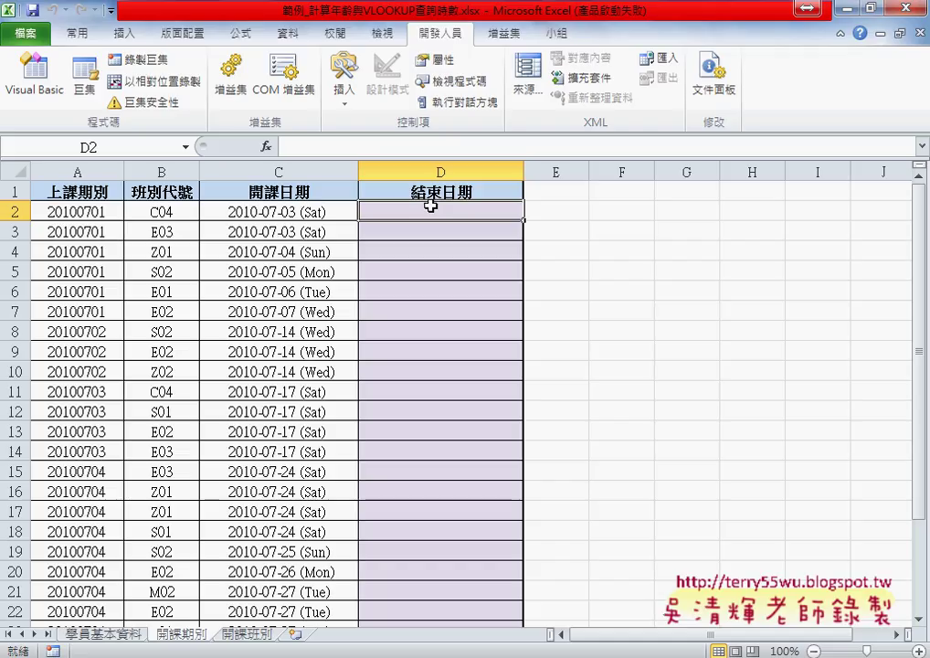
pyautogui.click(297, 207)
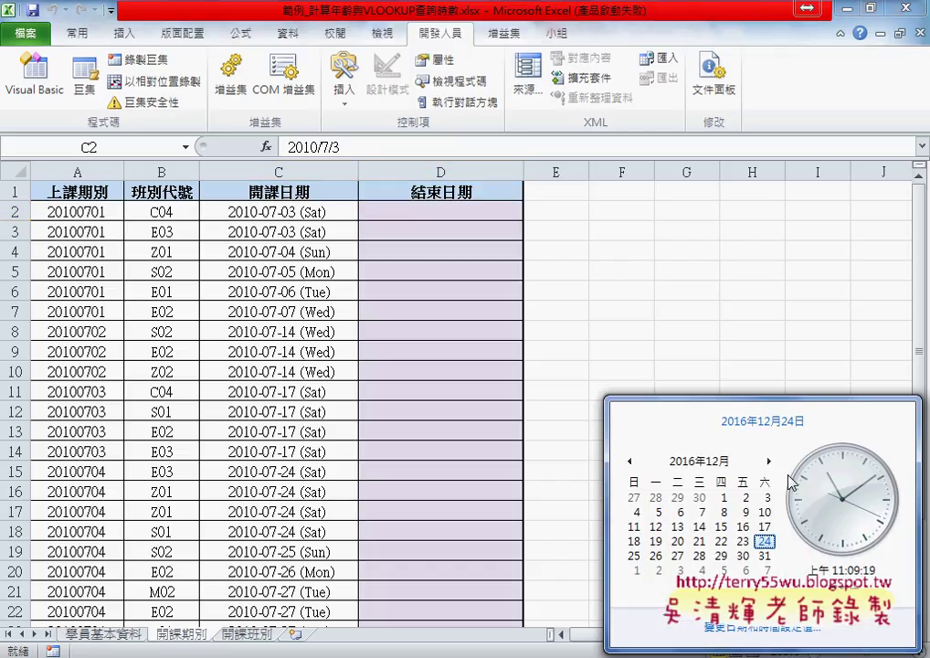
pyautogui.click(770, 462)
pyautogui.click(770, 463)
pyautogui.click(768, 462)
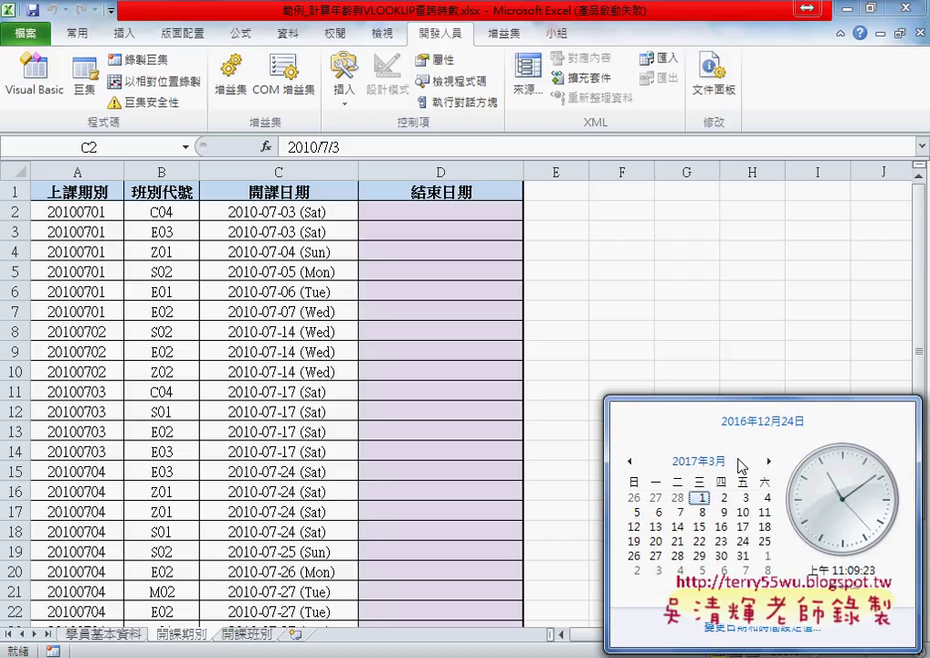
pyautogui.click(415, 208)
pyautogui.click(370, 209)
pyautogui.click(170, 214)
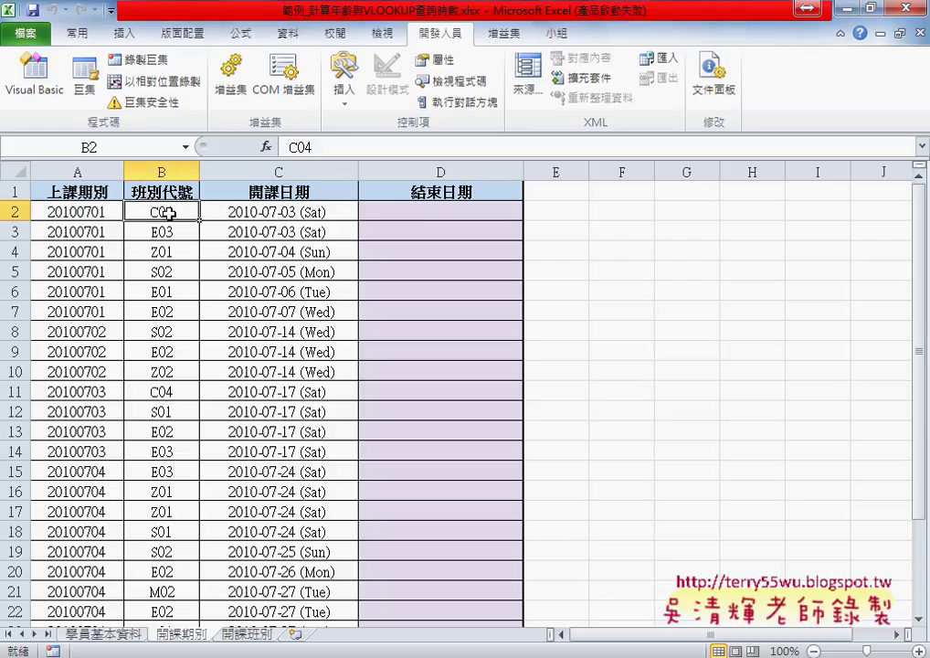
# Compare C04's 30 hours on 開課班別 with the C2 start date and empty D2 on 開課期別
pyautogui.click(251, 643)
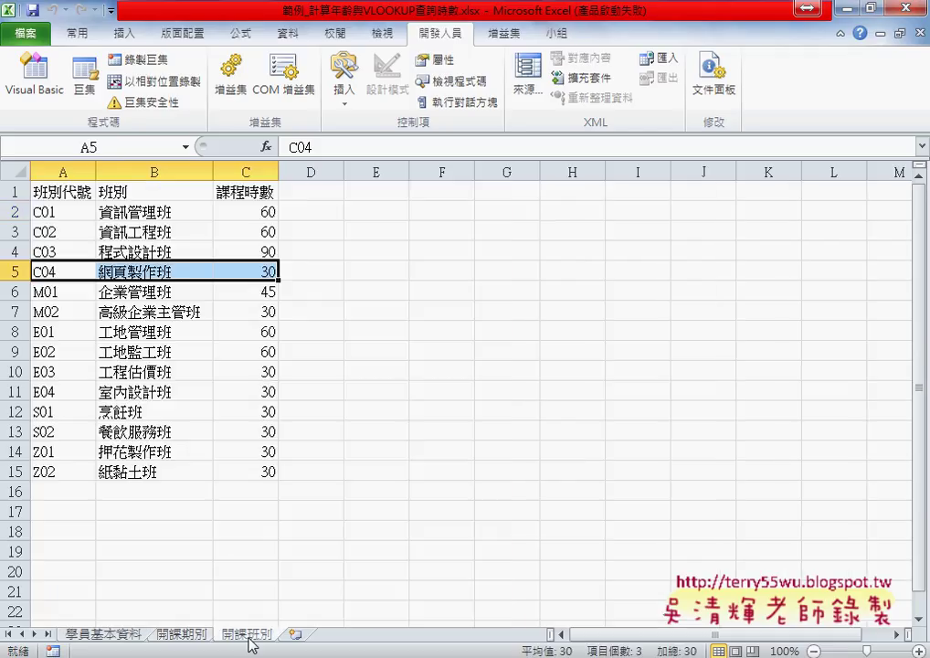
pyautogui.click(64, 271)
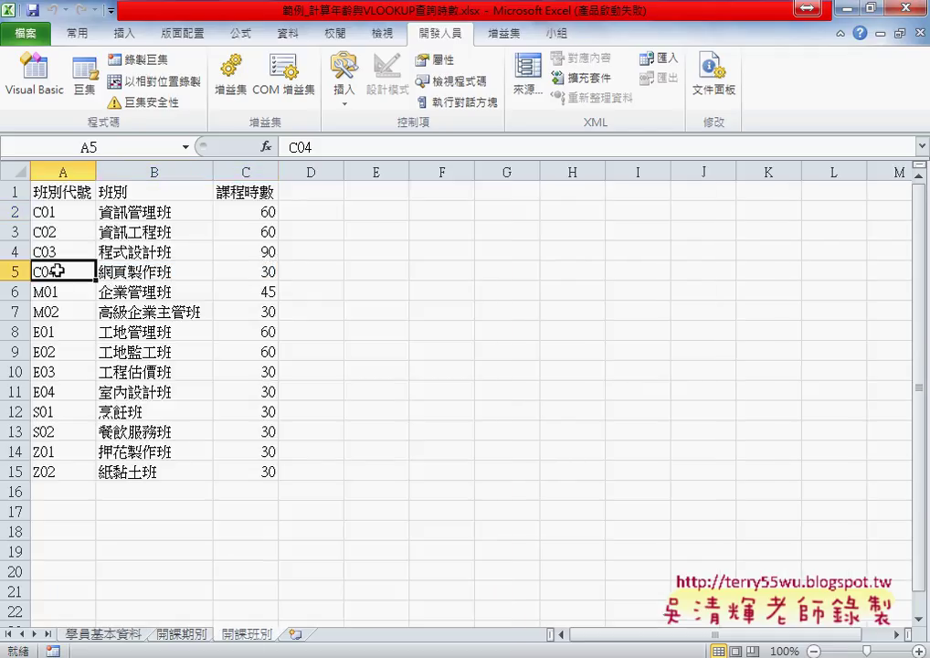
pyautogui.click(258, 277)
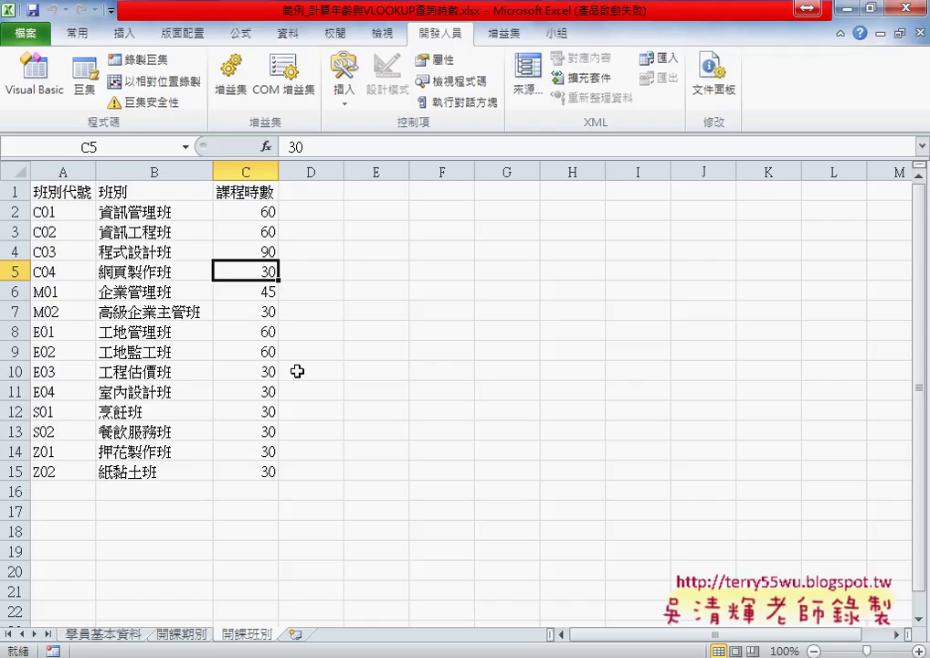
pyautogui.click(186, 636)
pyautogui.click(290, 211)
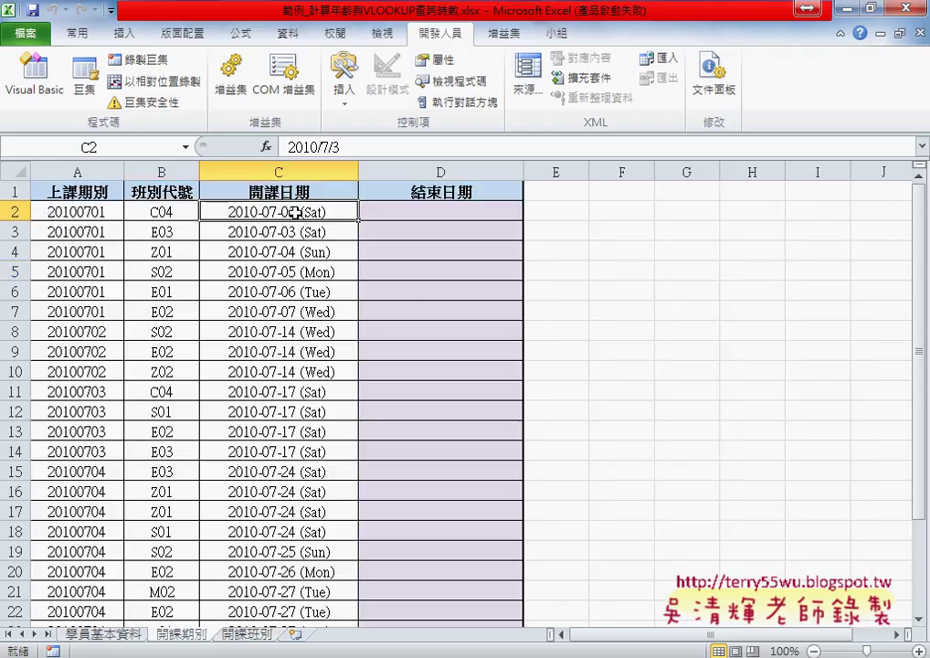
pyautogui.click(451, 215)
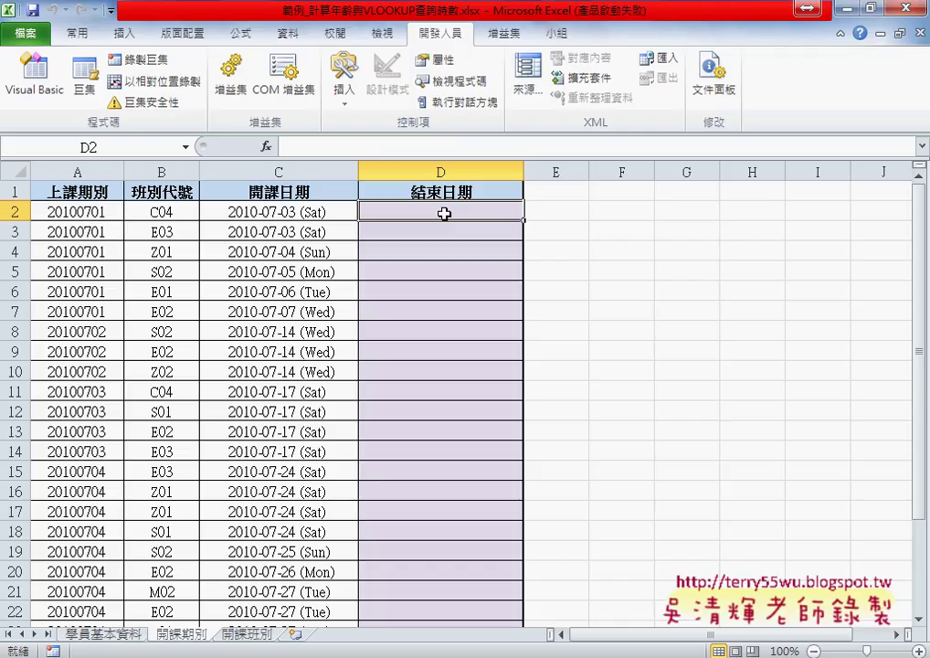
pyautogui.click(247, 633)
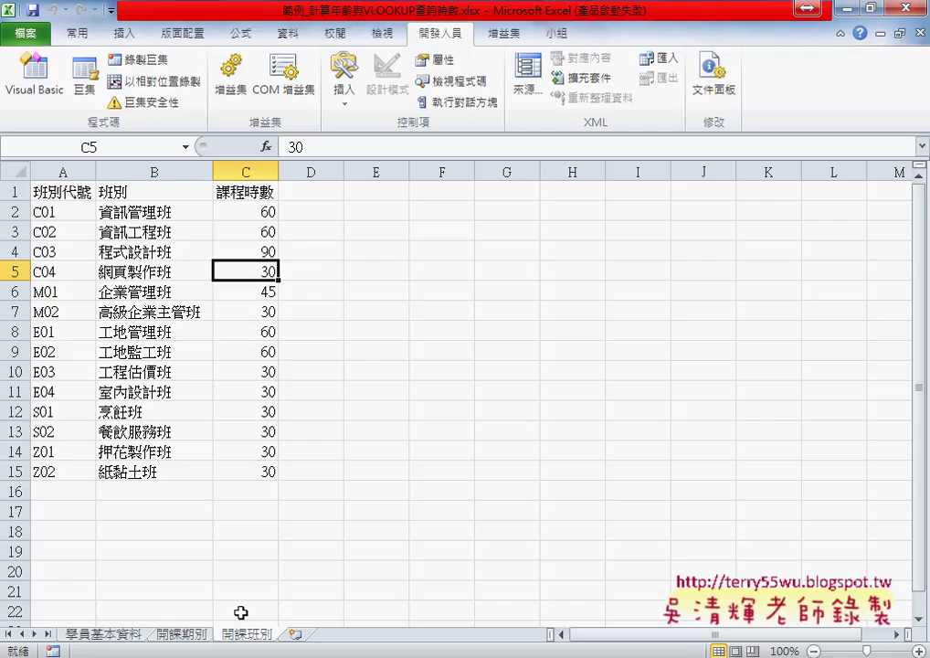
pyautogui.click(182, 634)
# Enter =(10-1)*7 in F2 so it shows a 63-day offset
pyautogui.click(622, 209)
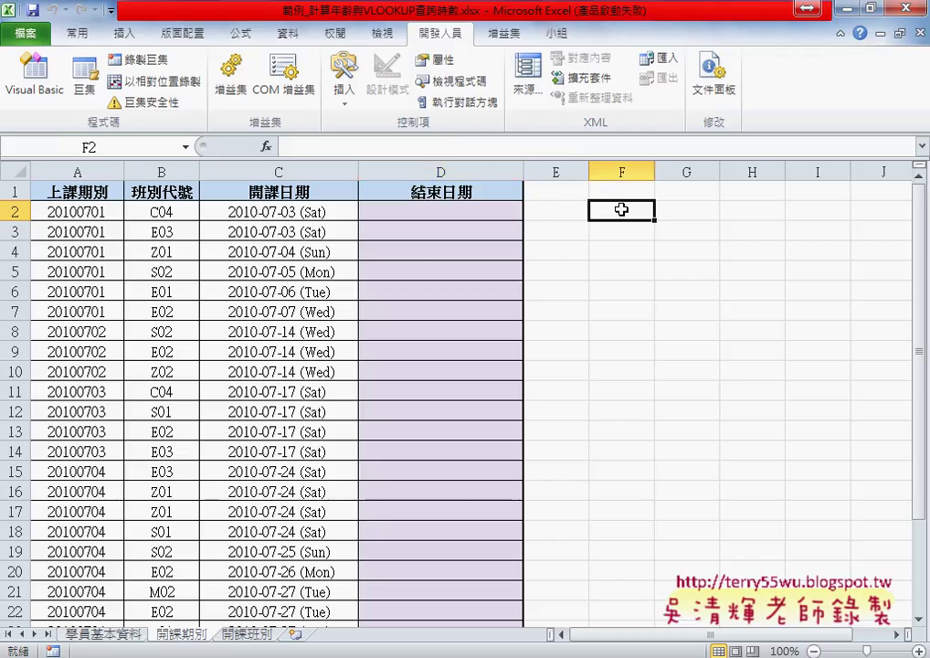
pyautogui.write('10')
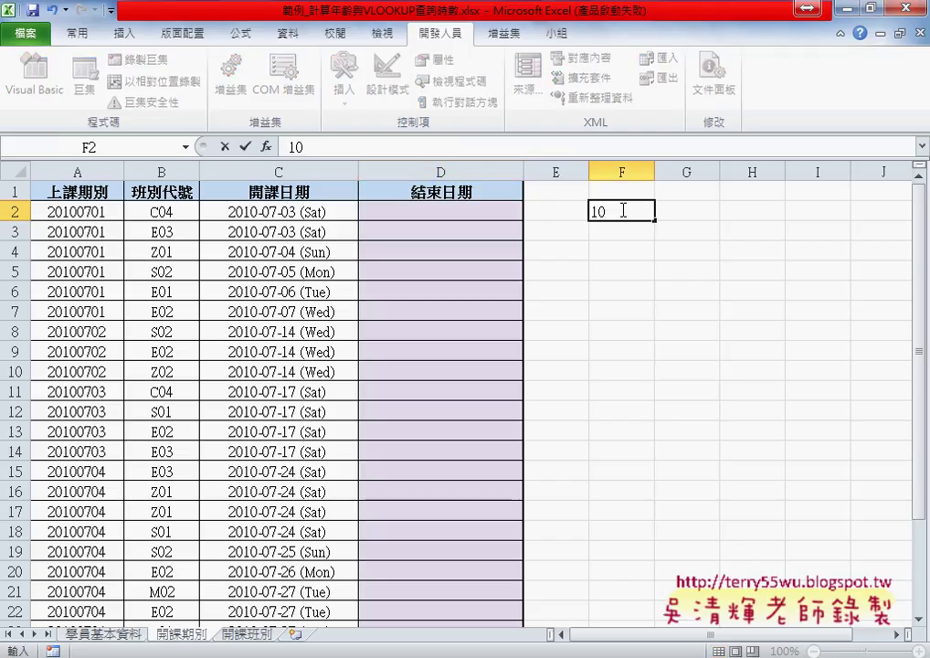
pyautogui.write('*7')
pyautogui.click(359, 147)
pyautogui.press('Home')
pyautogui.write('-')
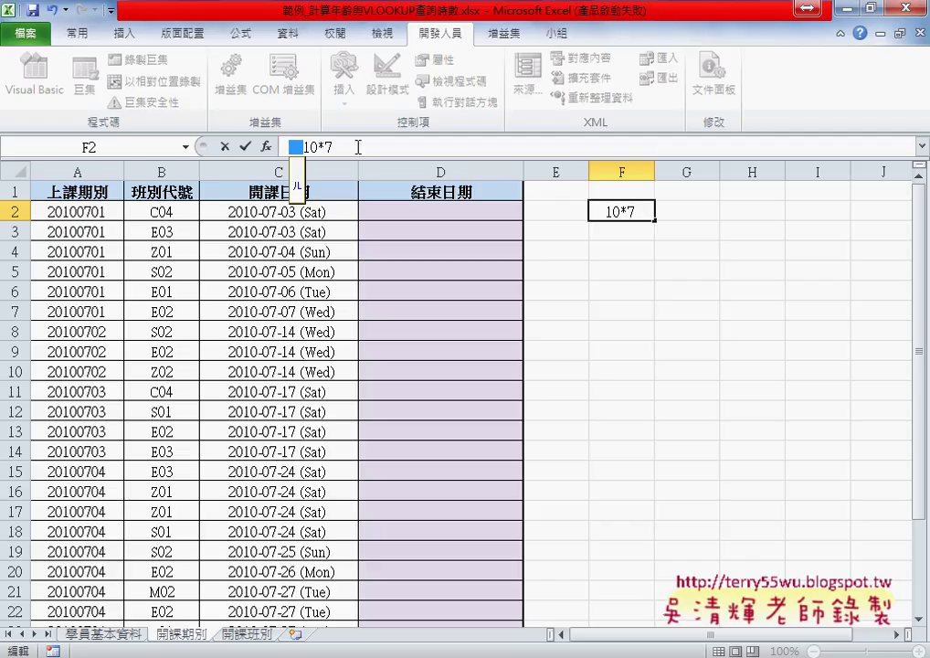
pyautogui.write('=')
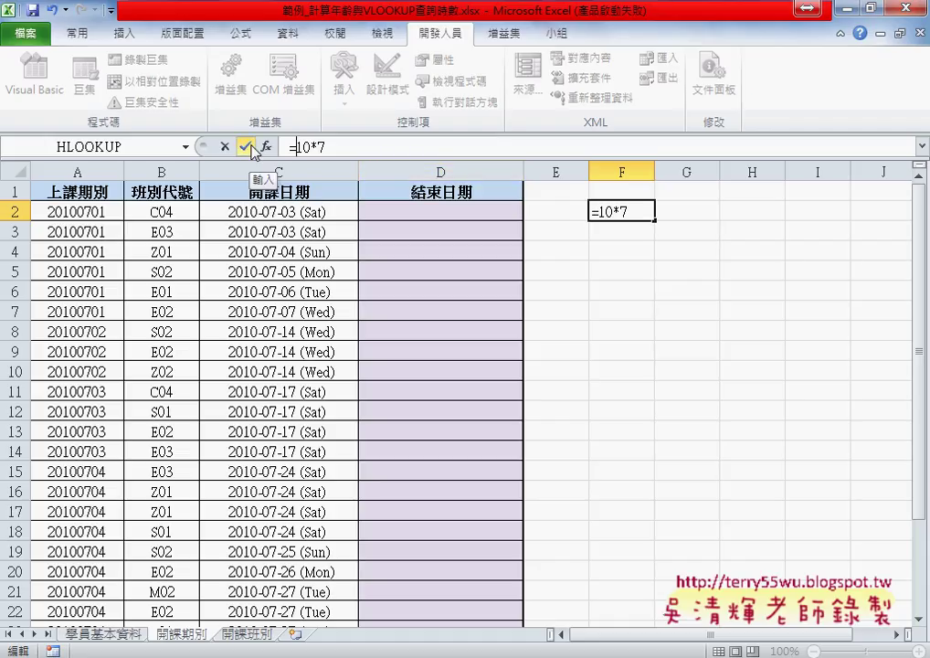
pyautogui.click(311, 147)
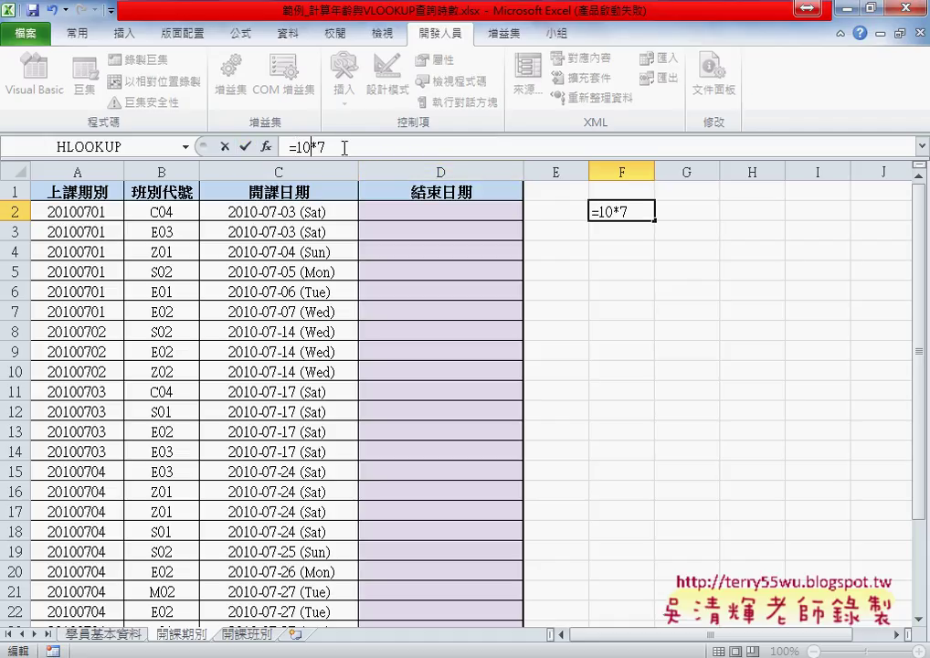
pyautogui.write('-1')
pyautogui.write('(')
pyautogui.press('Right')
pyautogui.press('Right')
pyautogui.press('Right')
pyautogui.write(')')
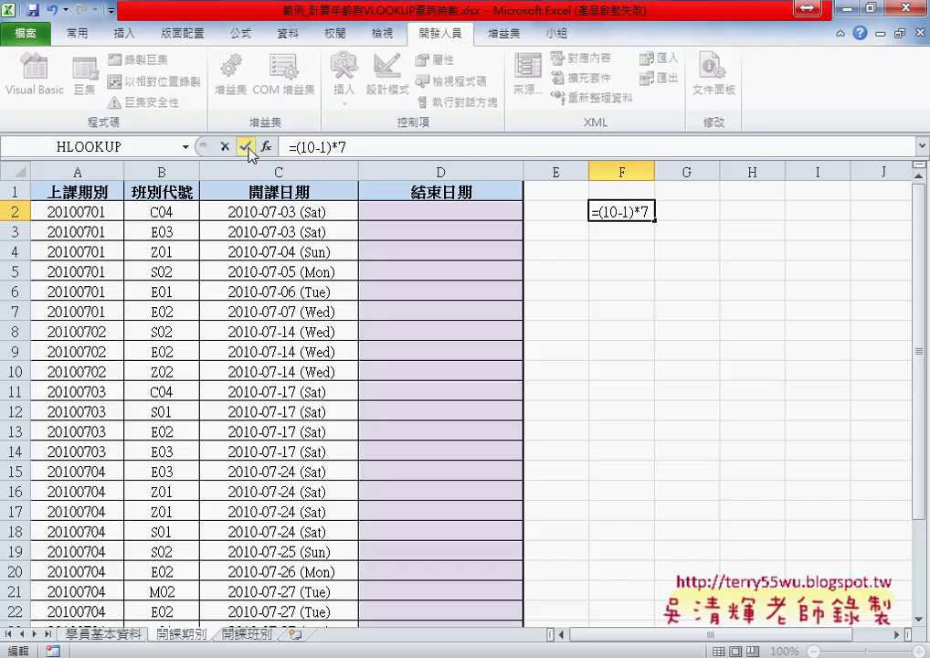
pyautogui.click(245, 147)
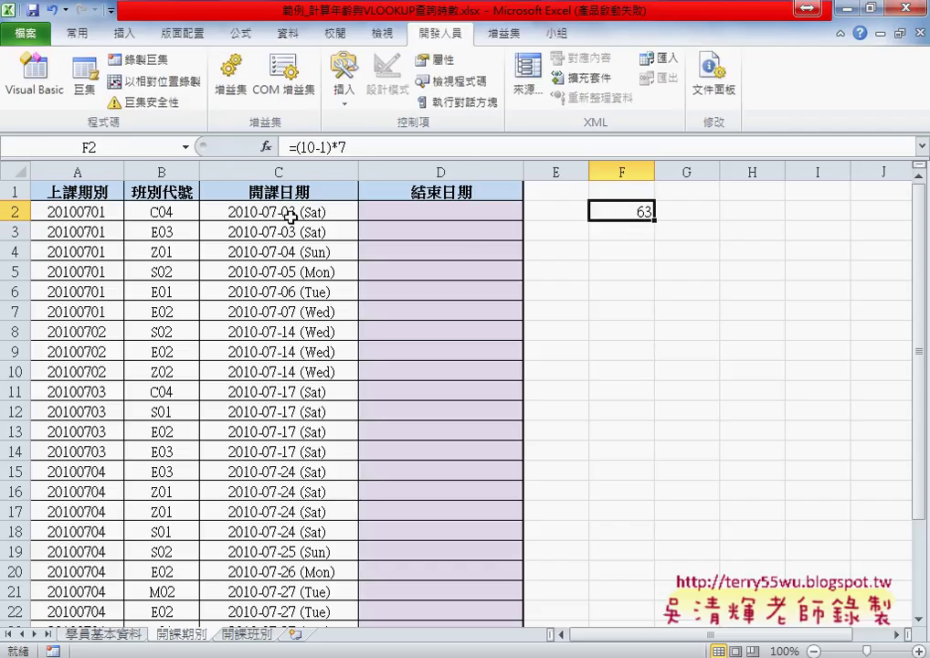
pyautogui.click(423, 211)
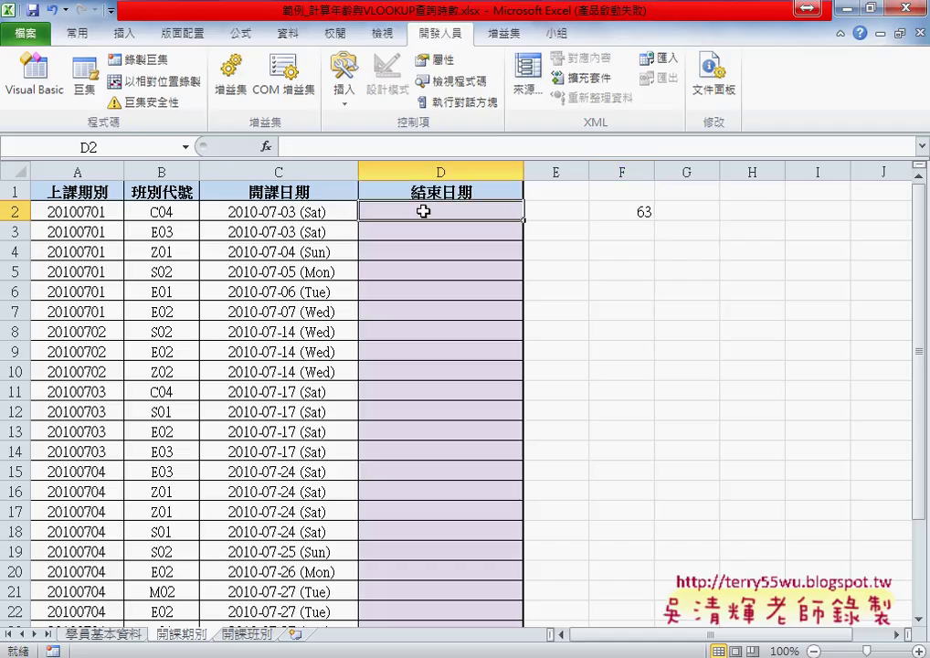
# Enter =C2+F2 in D2 to get the end date 2010-09-04 (Sat)
pyautogui.click(400, 150)
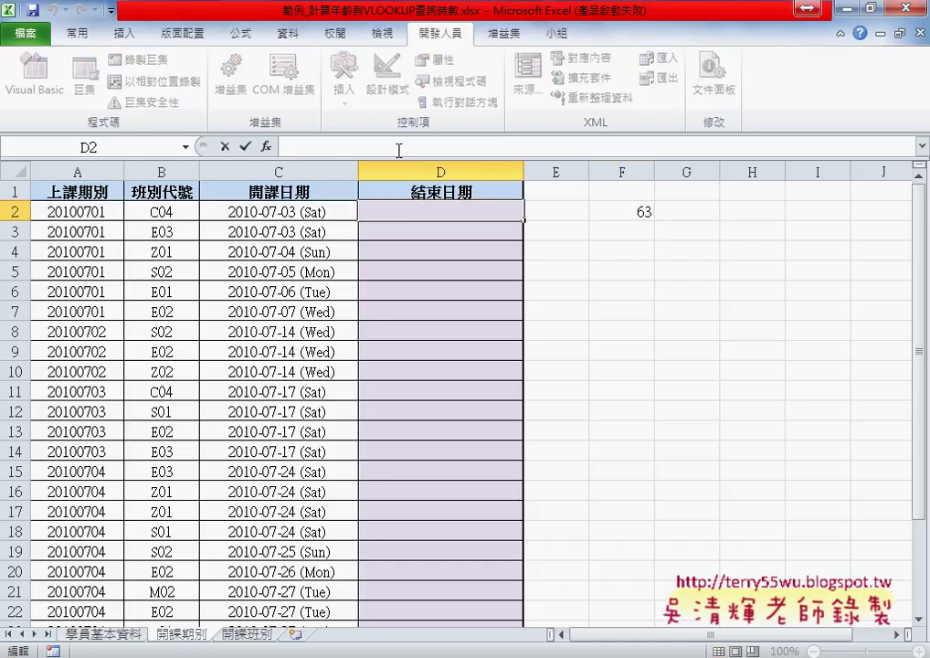
pyautogui.write('=')
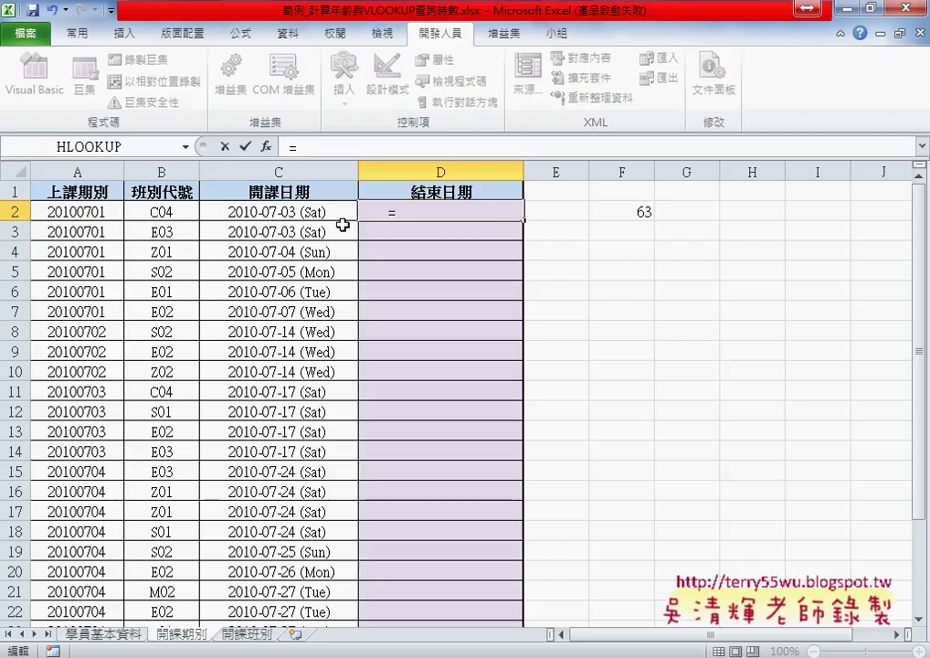
pyautogui.click(309, 212)
pyautogui.write('+')
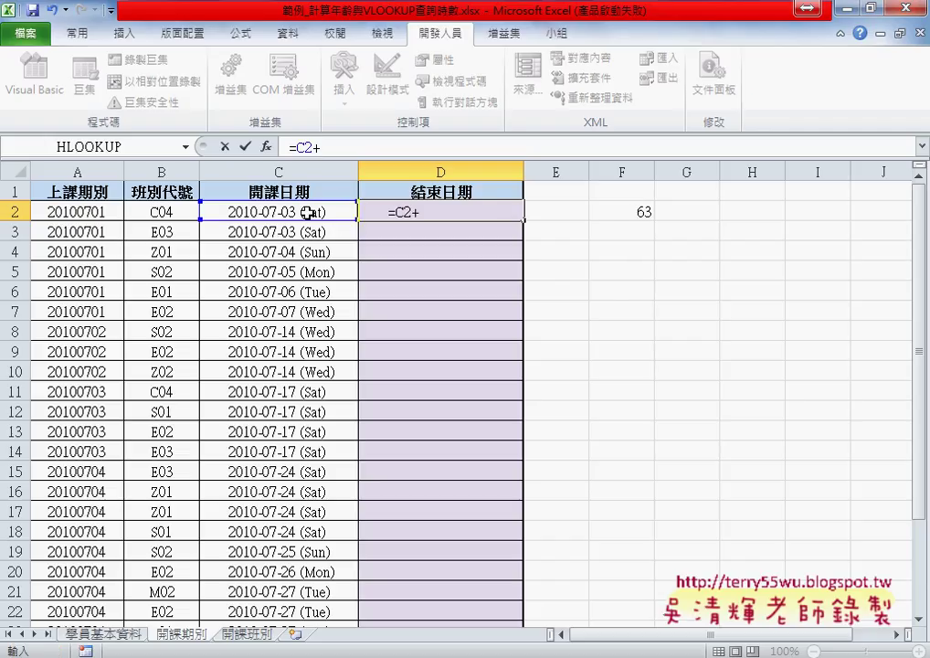
pyautogui.click(640, 212)
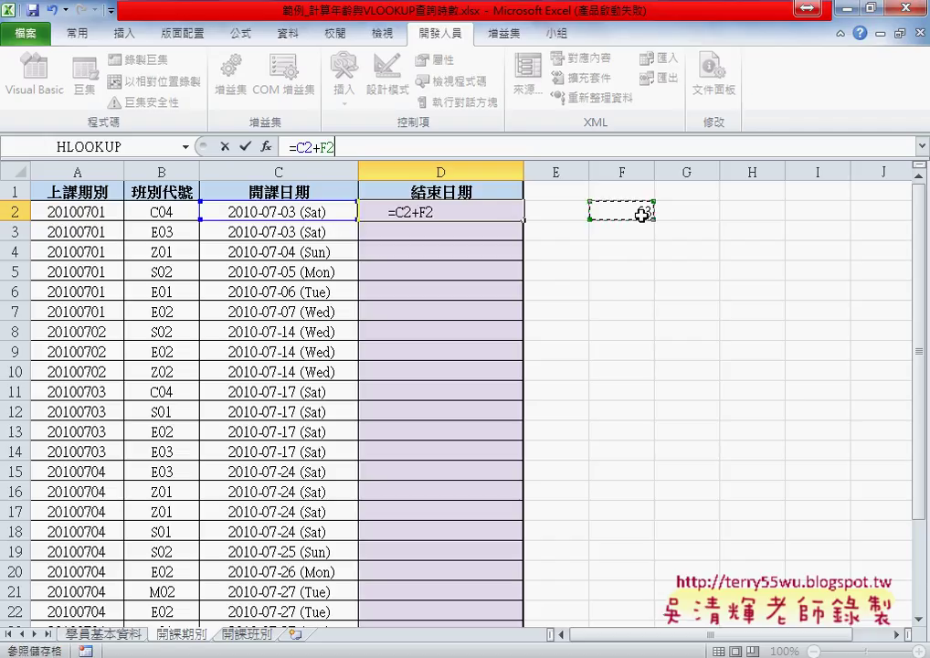
pyautogui.click(245, 146)
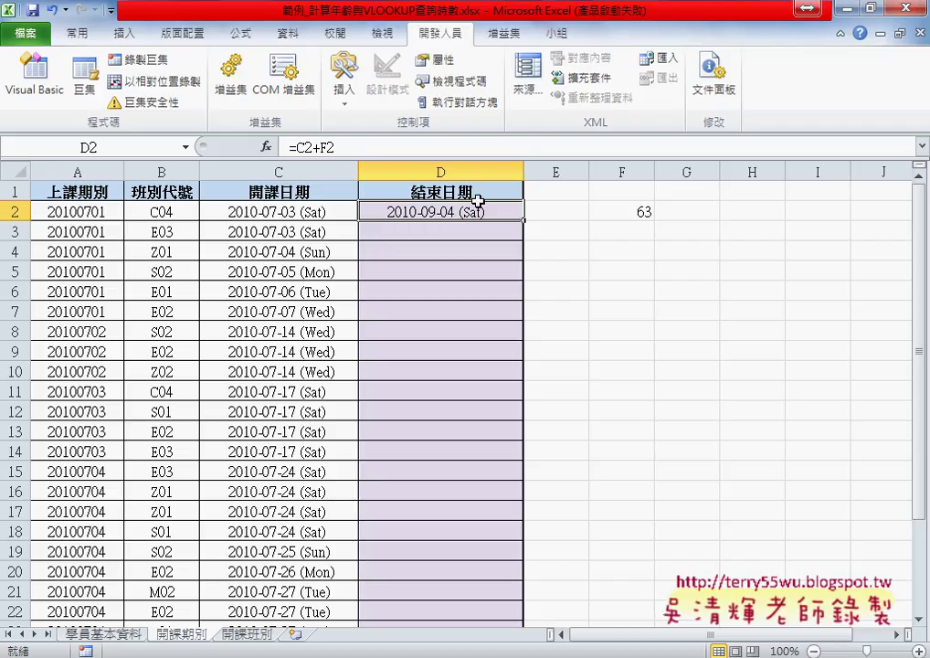
pyautogui.click(630, 214)
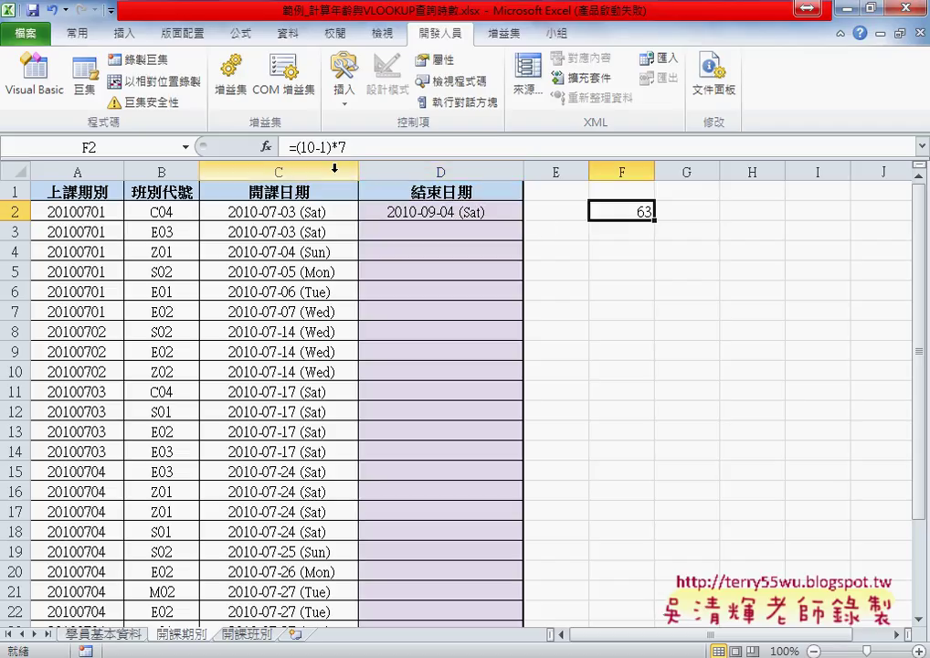
pyautogui.doubleClick(308, 146)
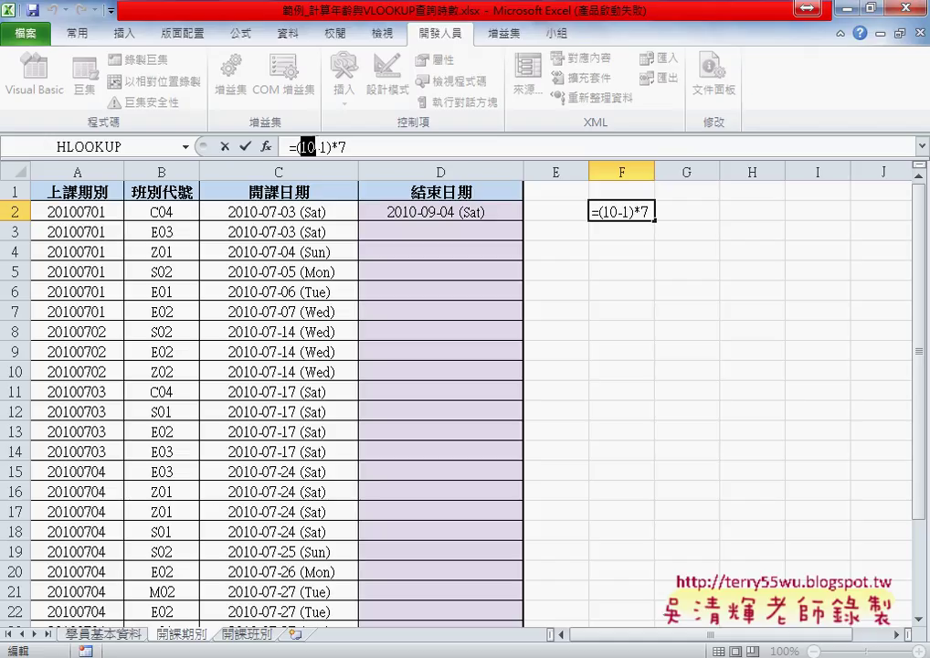
pyautogui.click(224, 146)
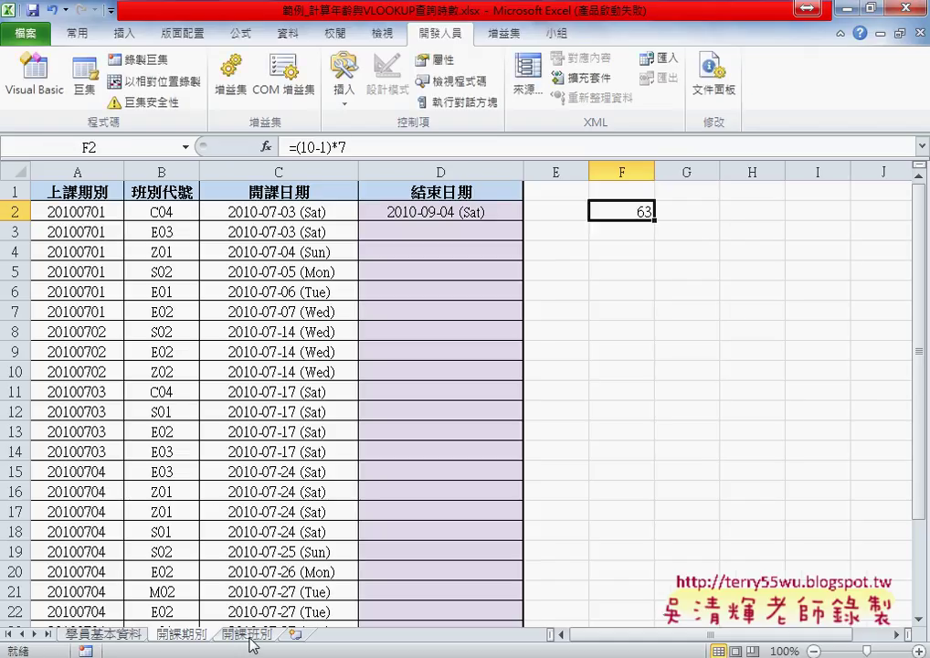
pyautogui.click(250, 635)
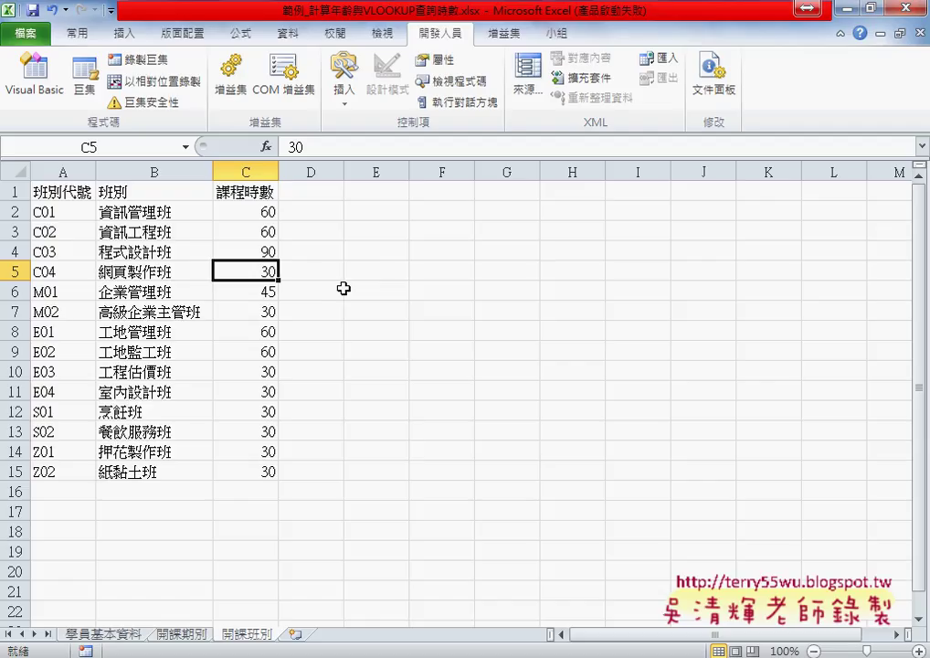
pyautogui.click(187, 634)
pyautogui.click(479, 213)
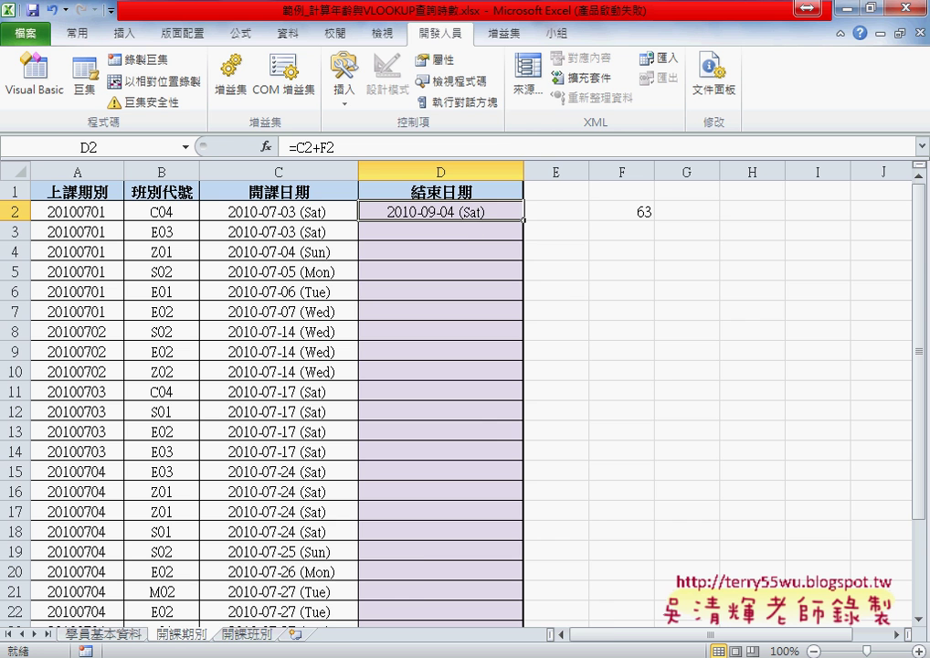
# In the stock-distribution workbook, clear and recompute columns D–H twice with 清除 and 計算
pyautogui.click(402, 639)
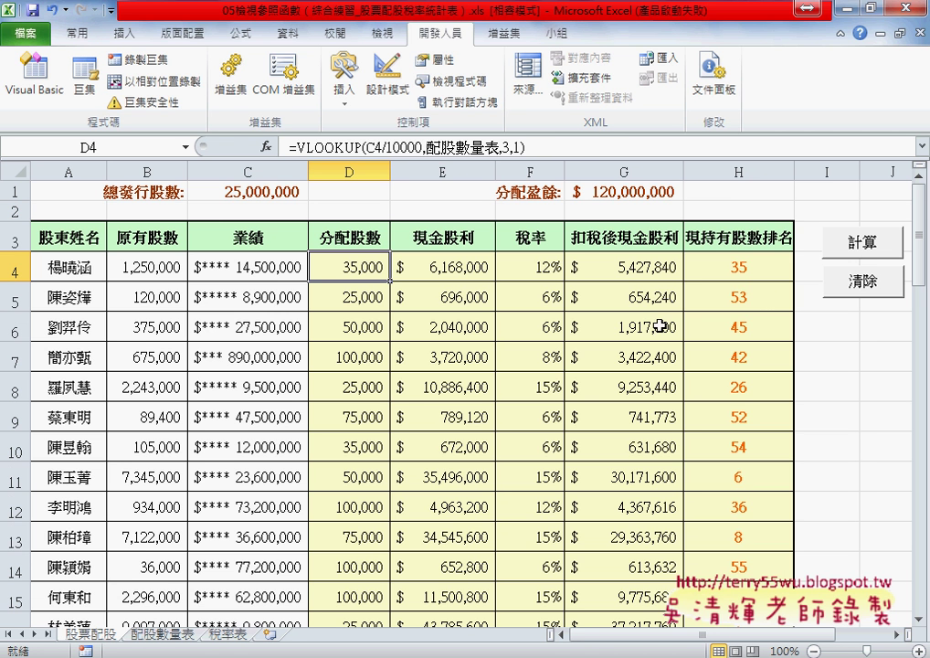
pyautogui.click(864, 283)
pyautogui.click(860, 245)
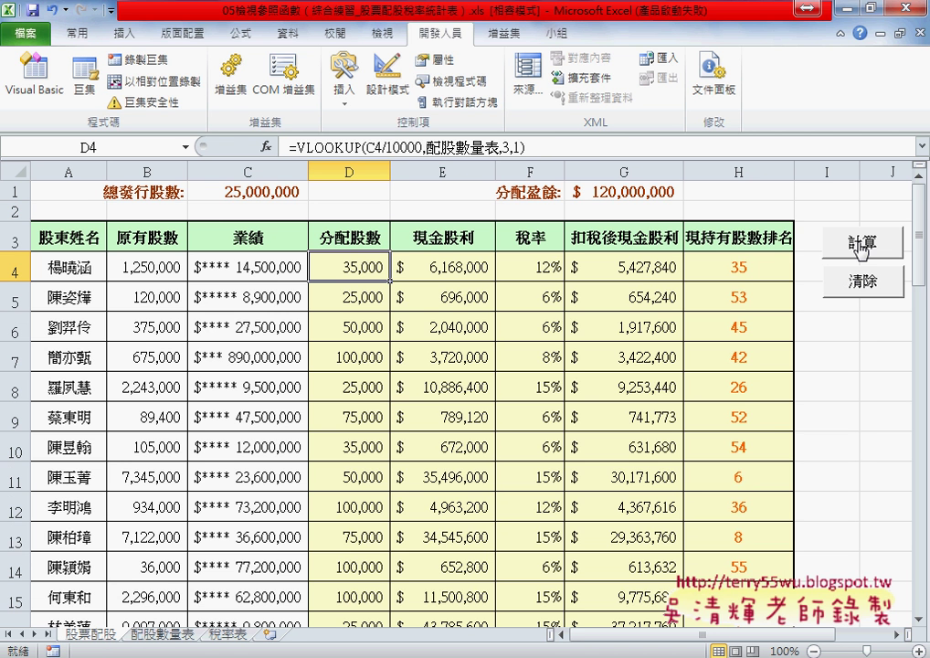
pyautogui.click(855, 288)
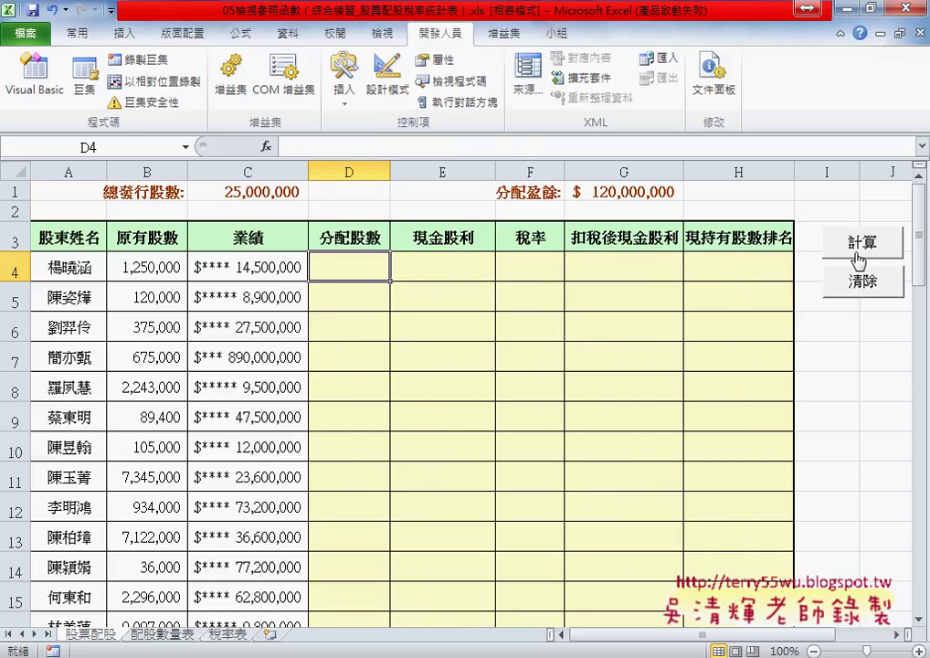
pyautogui.click(859, 258)
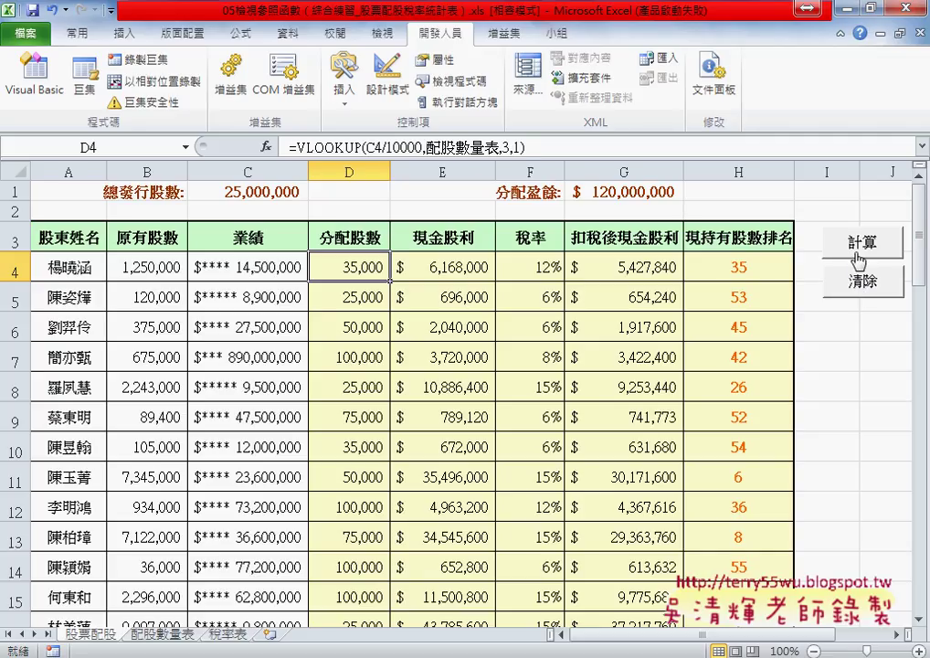